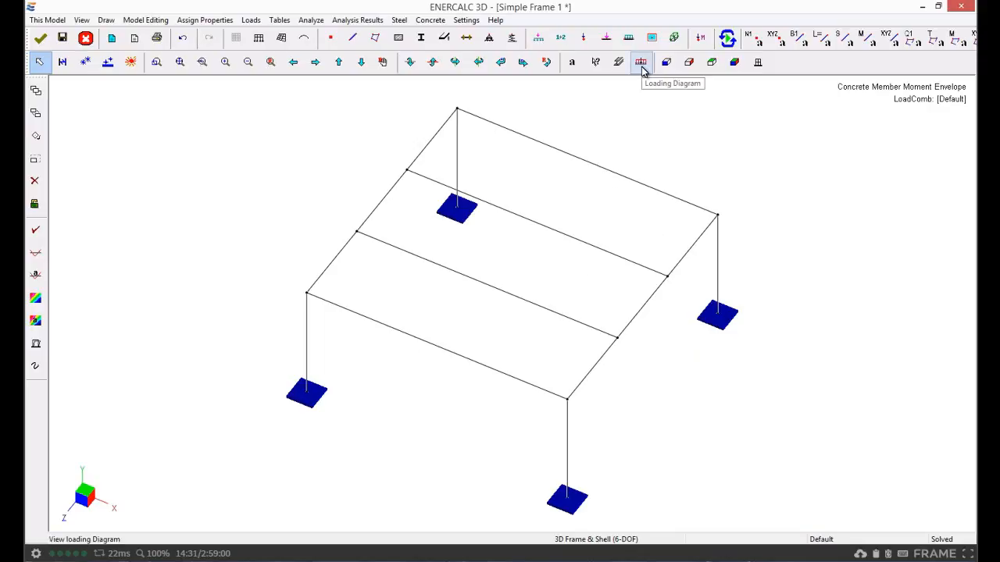
Display the load diagram for the Dead load case
{"action": "left_click", "coordinate": [641, 63]}
{"action": "left_click", "coordinate": [335, 223]}
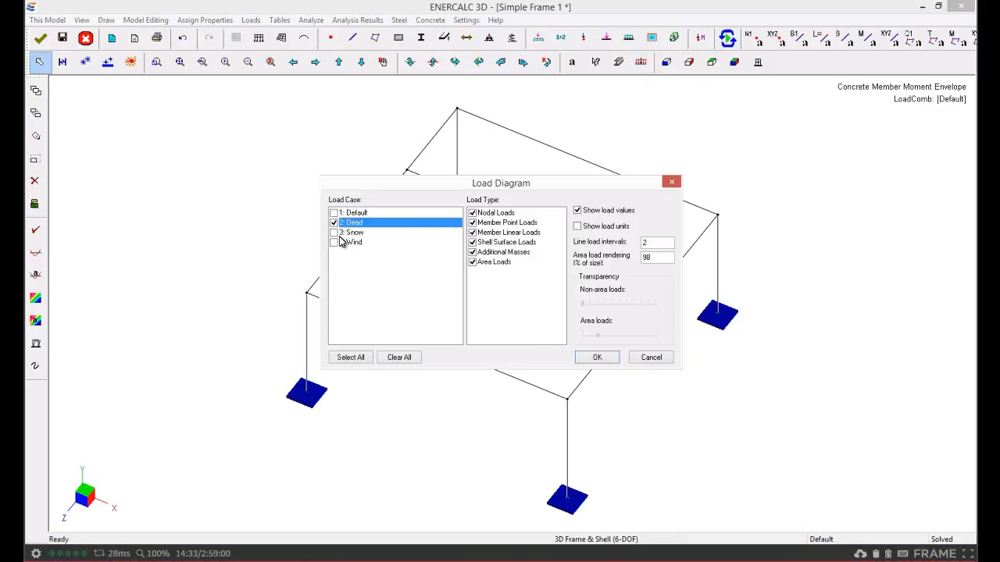
{"action": "left_click", "coordinate": [597, 358]}
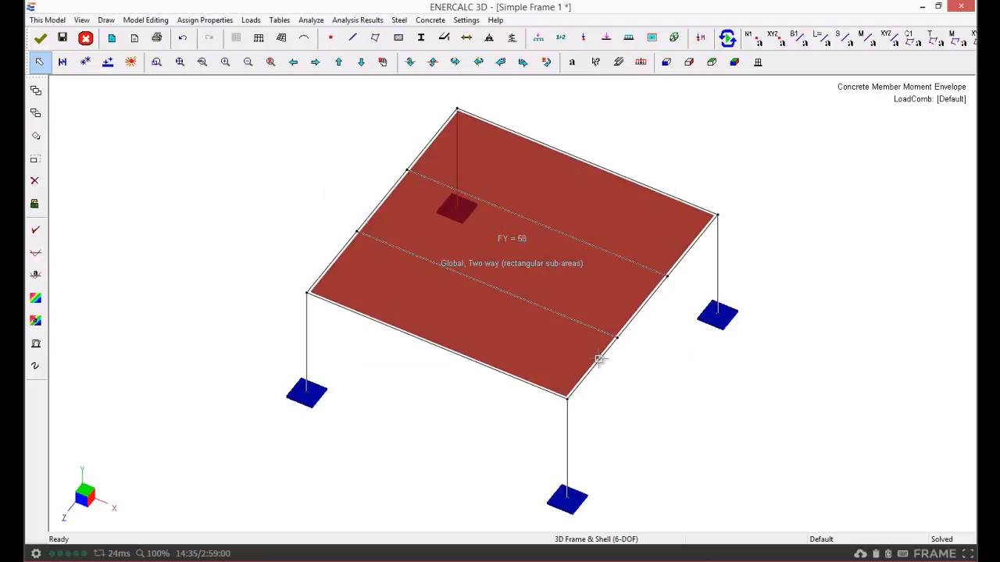
Switch the load diagram to show only the Snow load case
{"action": "left_click", "coordinate": [640, 61]}
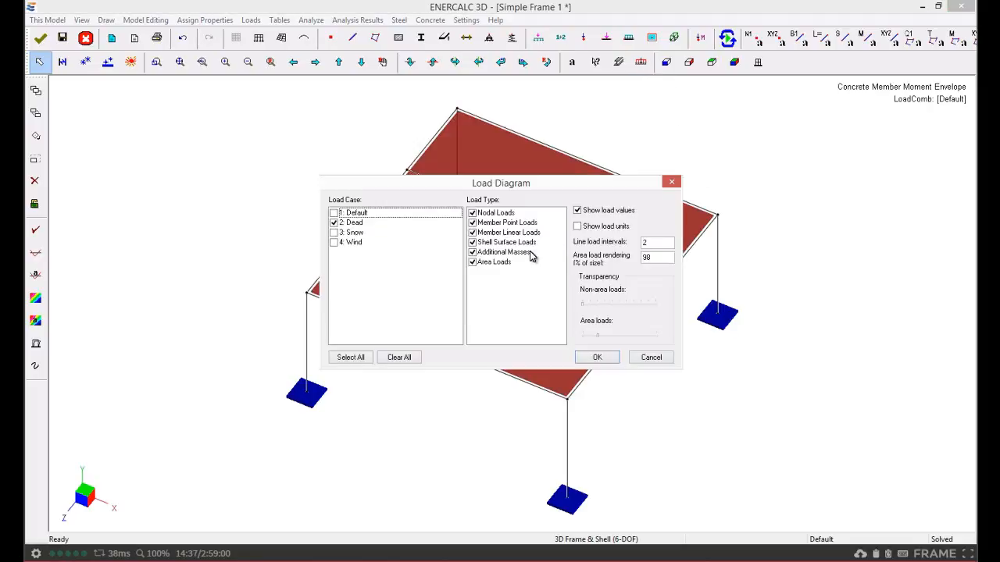
{"action": "left_click", "coordinate": [334, 224]}
{"action": "left_click", "coordinate": [334, 223]}
{"action": "left_click", "coordinate": [336, 233]}
{"action": "left_click", "coordinate": [596, 357]}
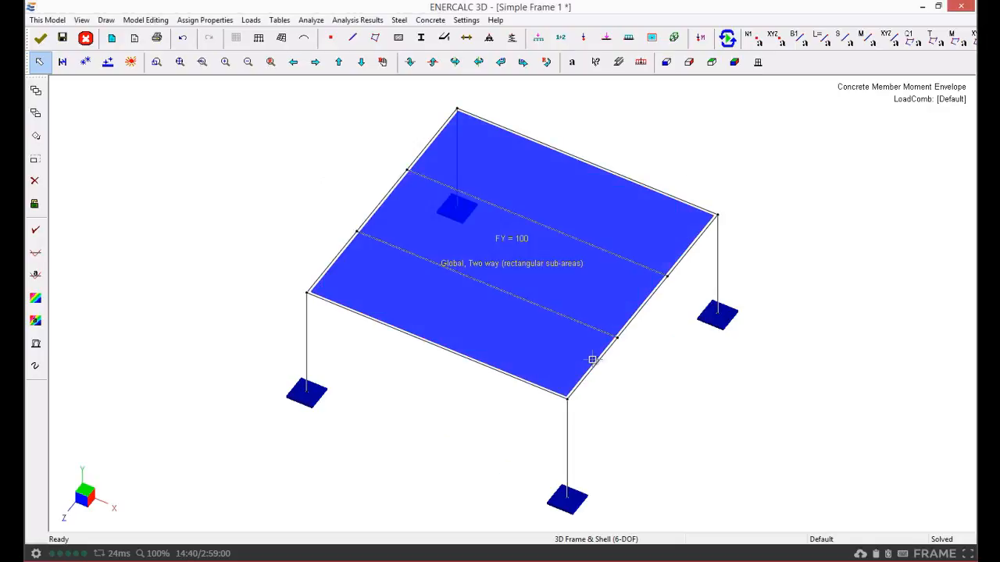
Switch the load diagram to show only the Wind load case
{"action": "left_click", "coordinate": [640, 63]}
{"action": "left_click", "coordinate": [334, 233]}
{"action": "left_click", "coordinate": [334, 242]}
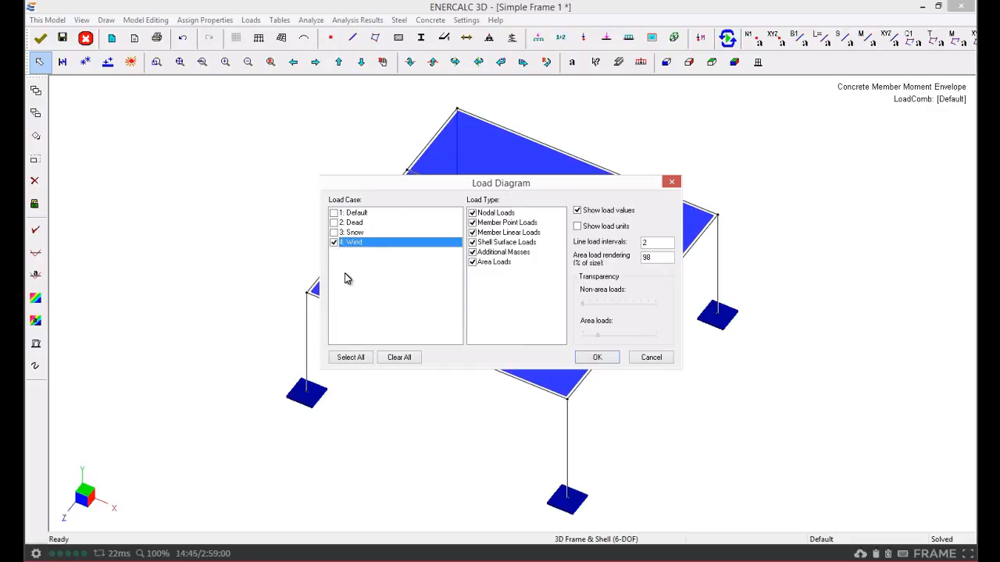
{"action": "left_click", "coordinate": [597, 357]}
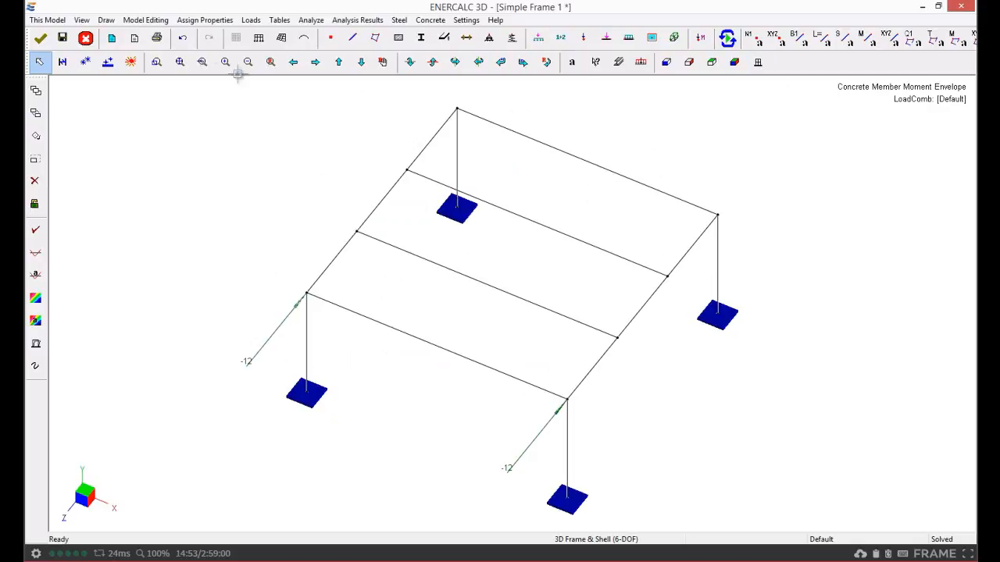
Review the list of load combinations and select the AISC-LRFD93_A4-1 combination
{"action": "left_click", "coordinate": [256, 25]}
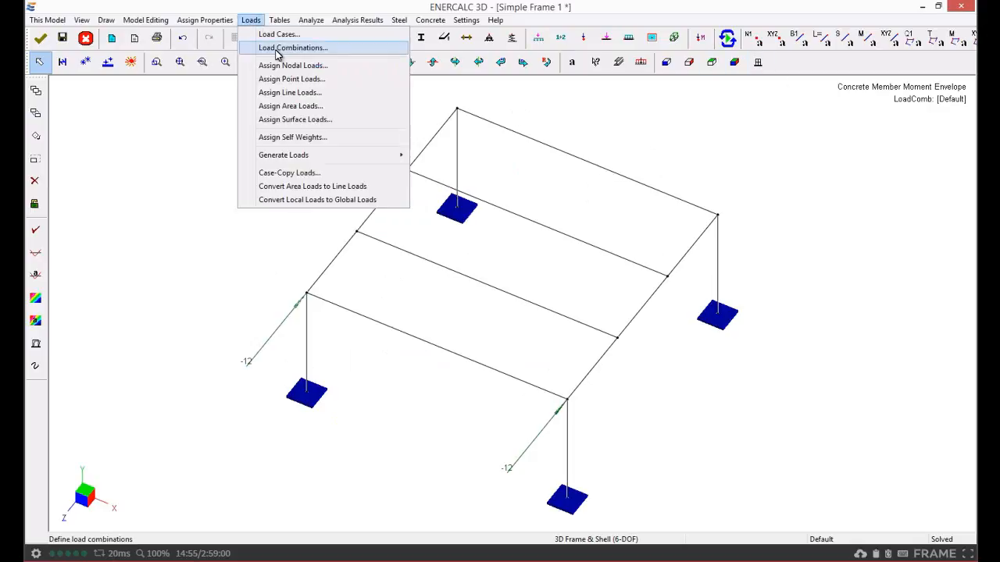
{"action": "left_click", "coordinate": [273, 49]}
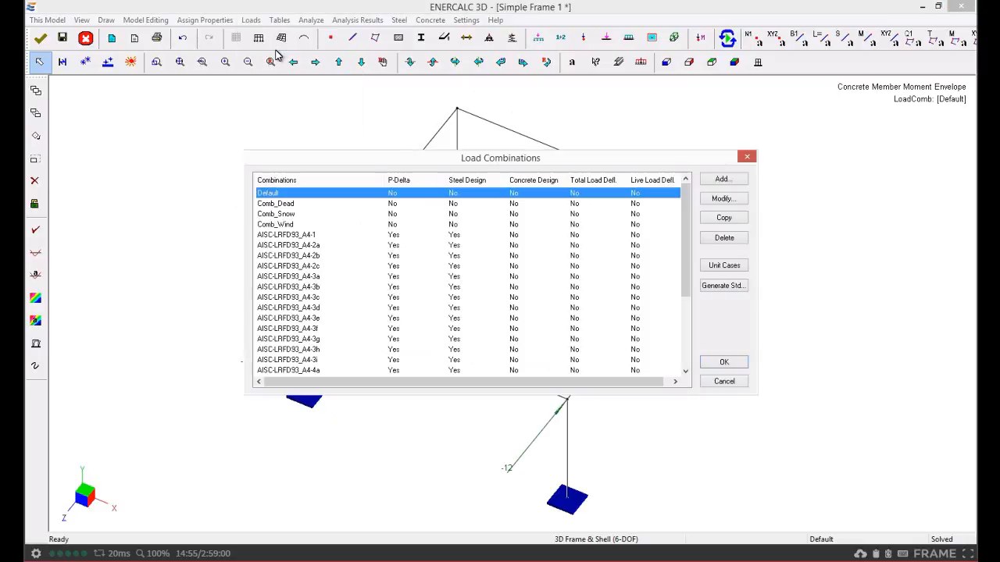
{"action": "left_click", "coordinate": [293, 235]}
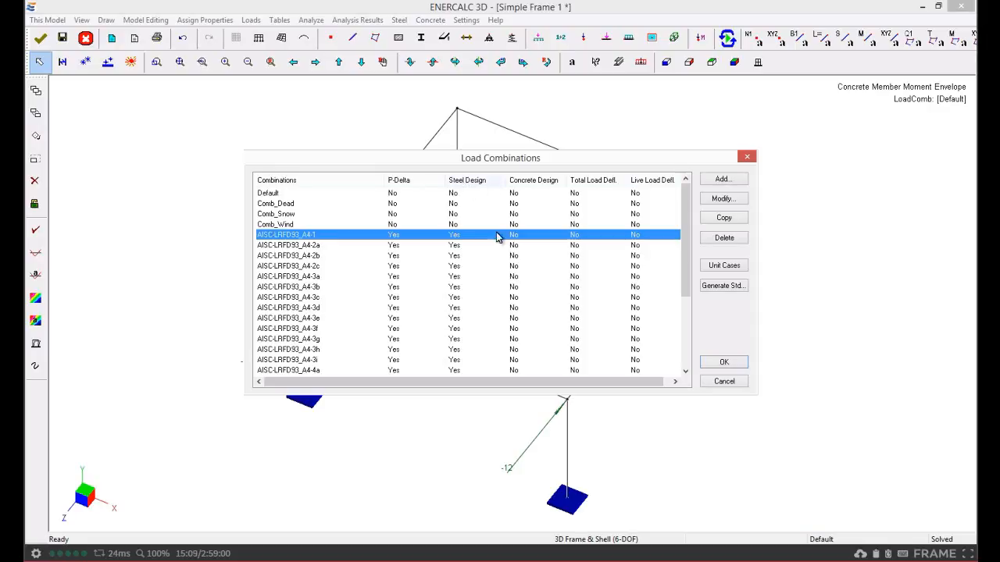
{"action": "left_click", "coordinate": [724, 361]}
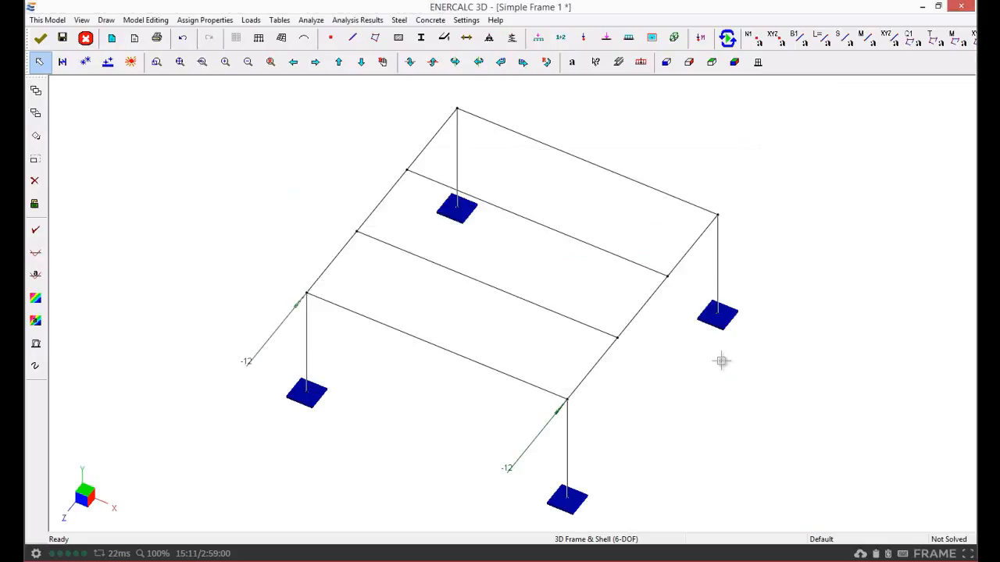
Clear all load cases from the load diagram display
{"action": "left_click", "coordinate": [642, 67]}
{"action": "left_click", "coordinate": [353, 245]}
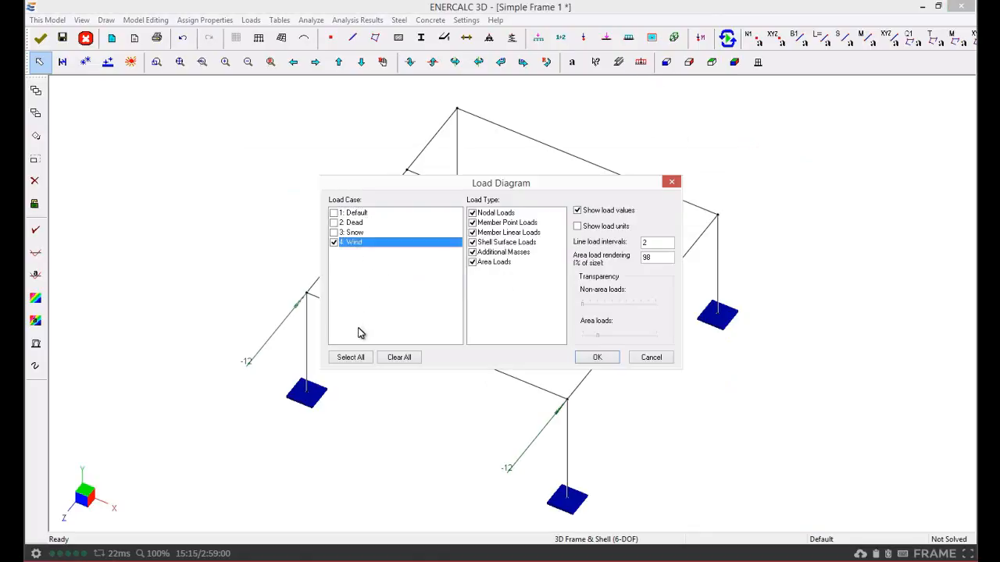
{"action": "left_click", "coordinate": [395, 357]}
{"action": "left_click", "coordinate": [600, 359]}
{"action": "left_click", "coordinate": [602, 359]}
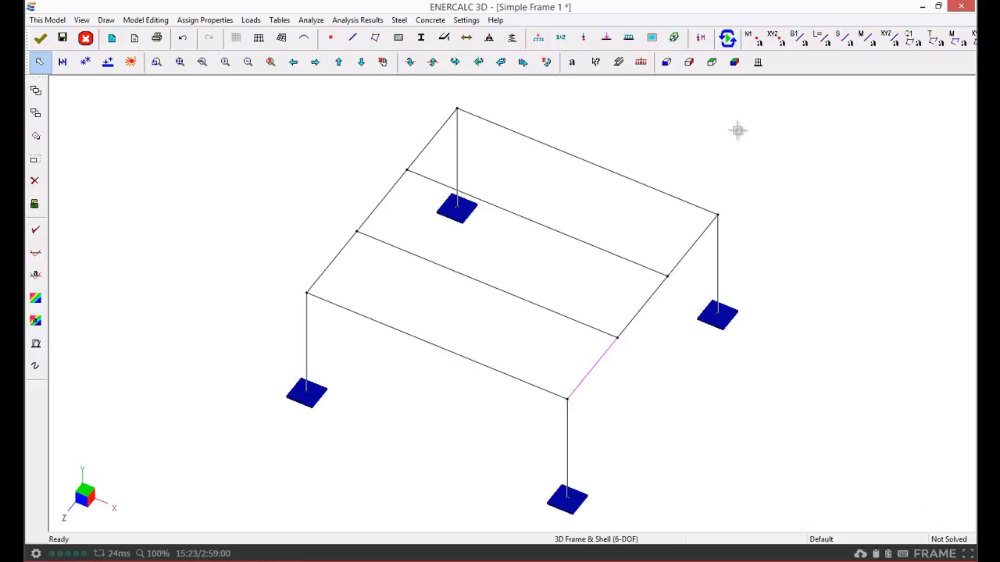
Run the structural analysis and close the analysis status report
{"action": "left_click", "coordinate": [727, 37]}
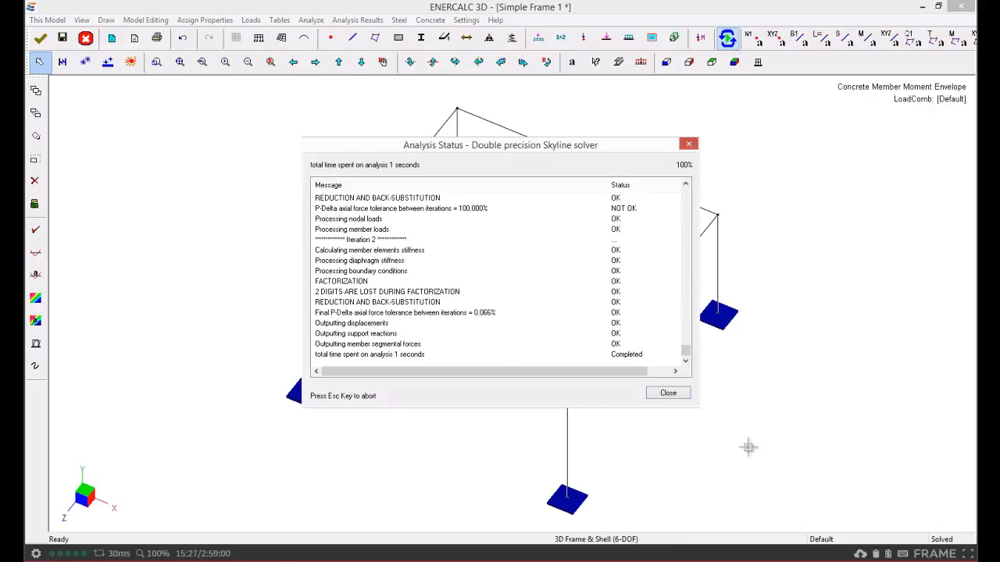
{"action": "left_click", "coordinate": [666, 394]}
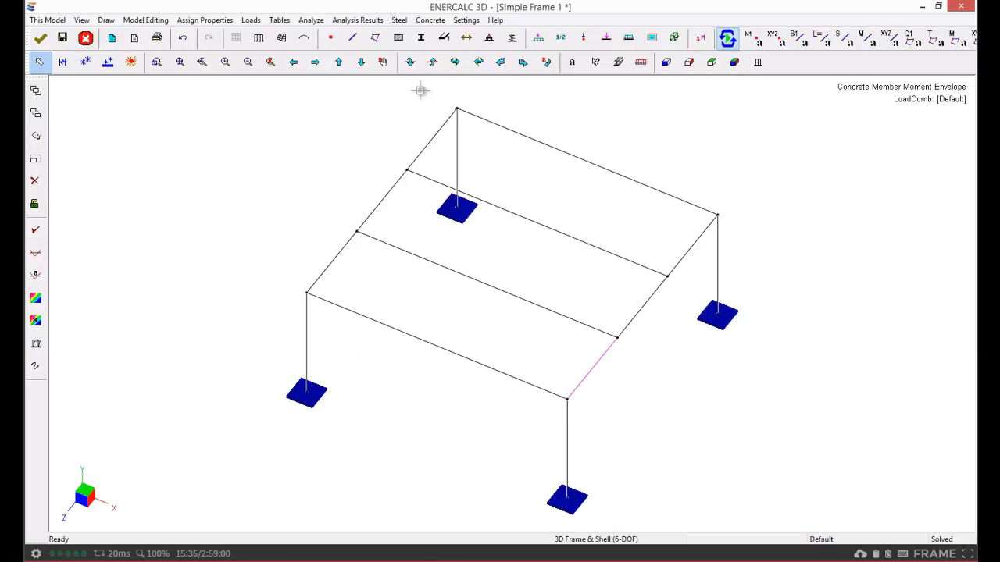
Select the upper interior beam and set the Steel material strengths to Fy 50 and Fu 65 kip/in^2
{"action": "left_click", "coordinate": [547, 226]}
{"action": "left_click", "coordinate": [399, 21]}
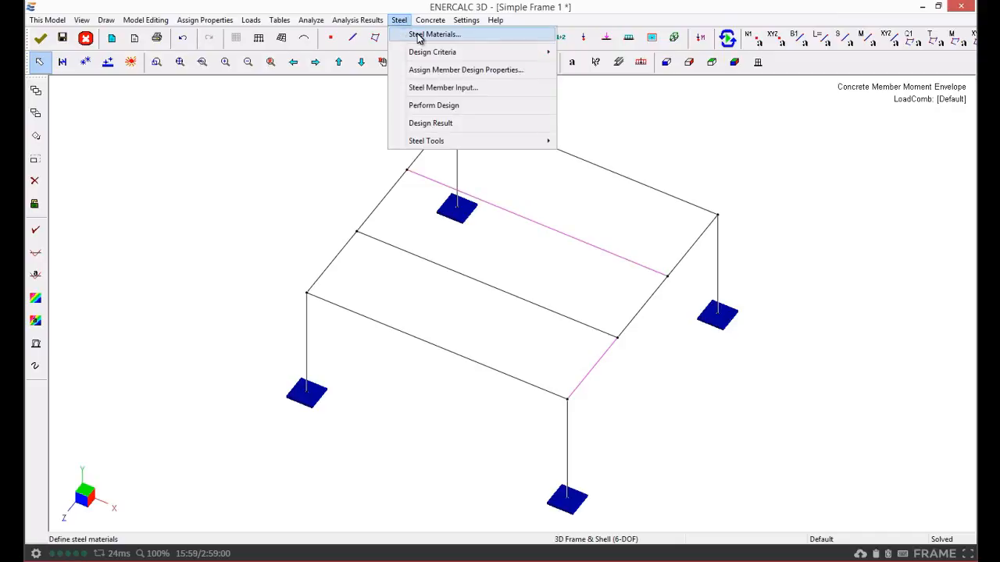
{"action": "left_click", "coordinate": [419, 37]}
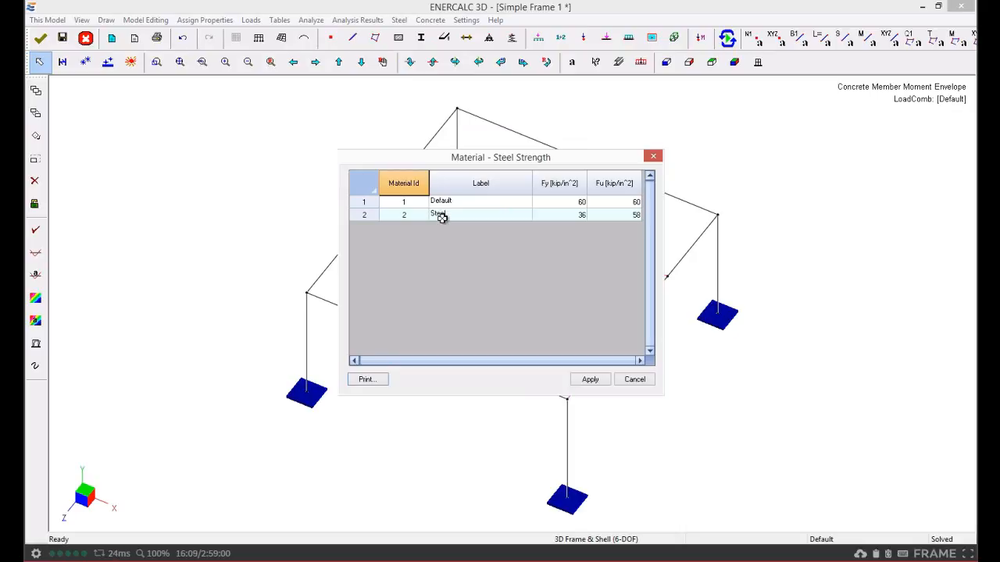
{"action": "left_click", "coordinate": [573, 215]}
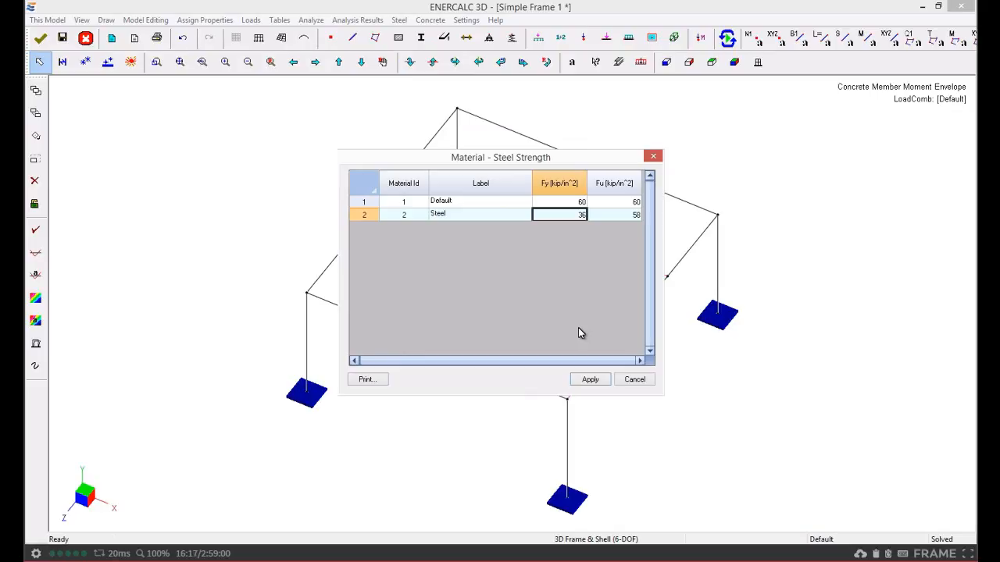
{"action": "type", "text": "50"}
{"action": "left_click", "coordinate": [626, 214]}
{"action": "type", "text": "65"}
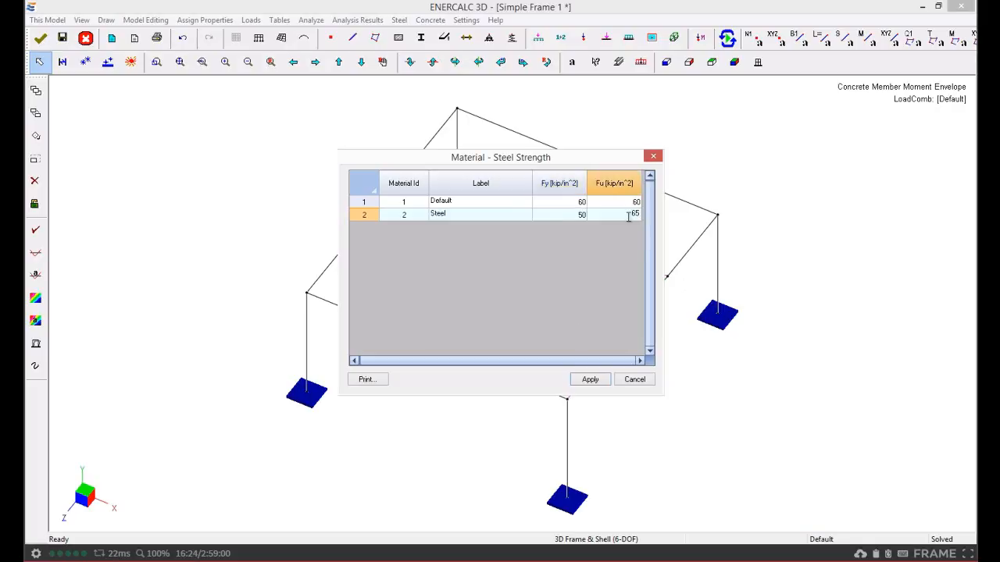
{"action": "left_click", "coordinate": [558, 215]}
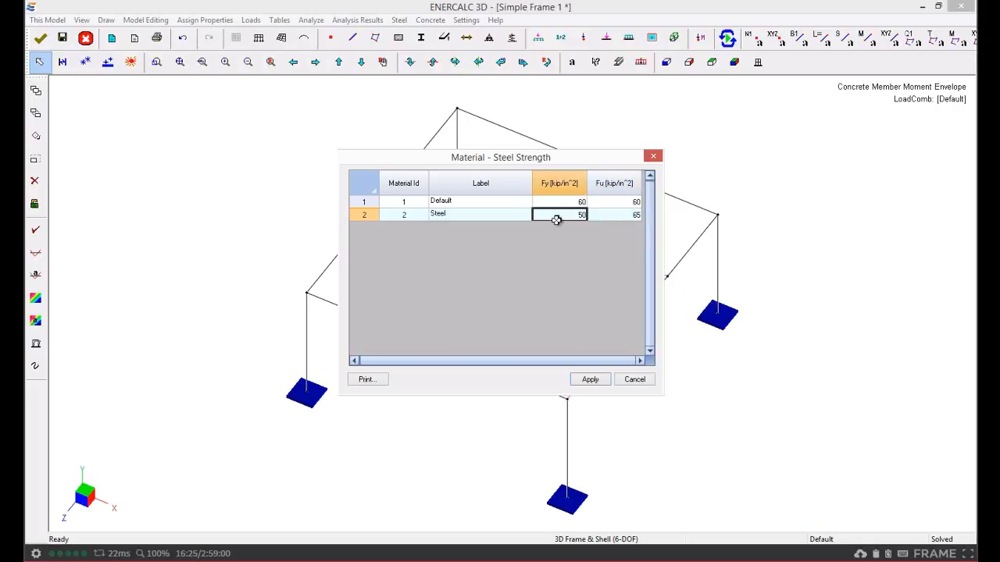
{"action": "left_click", "coordinate": [590, 381]}
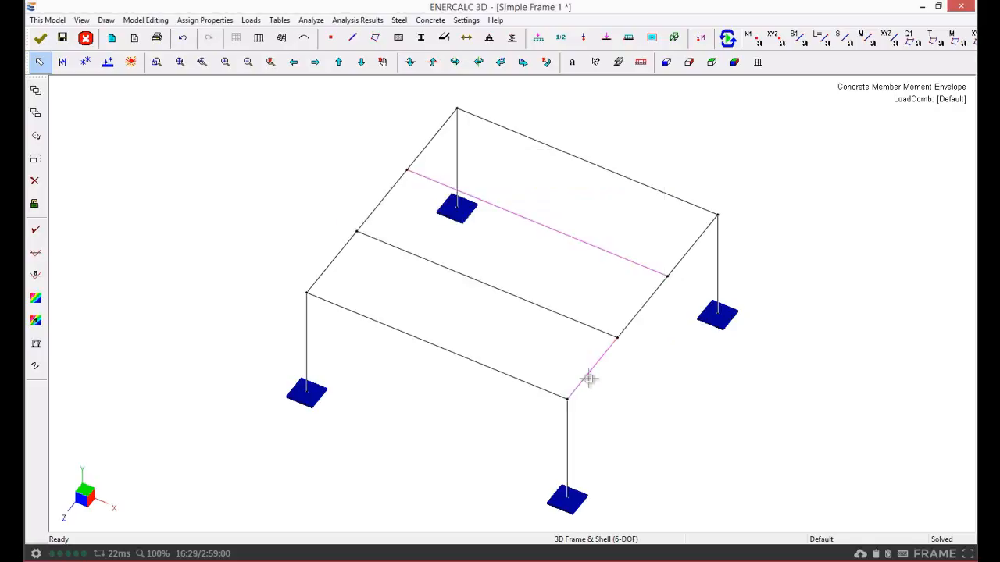
Review the model steel design options for the AISC 14th Edition LRFD code
{"action": "left_click", "coordinate": [399, 21]}
{"action": "mouse_move", "coordinate": [417, 57]}
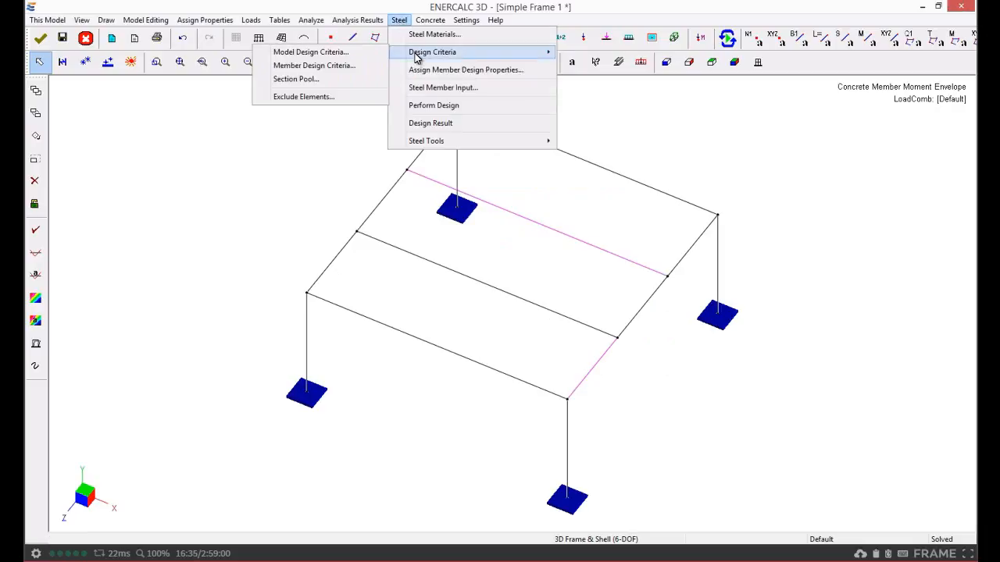
{"action": "left_click", "coordinate": [329, 54]}
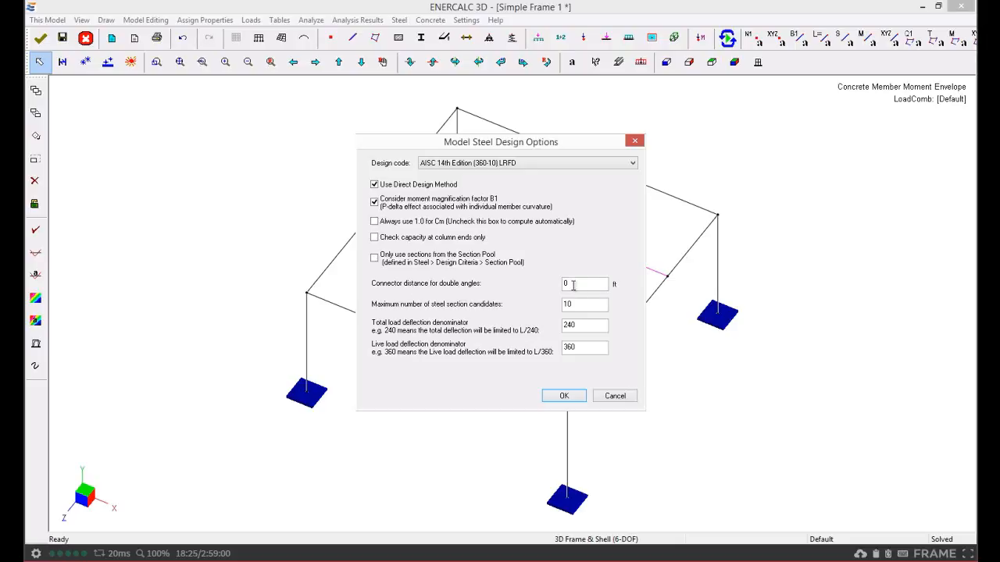
{"action": "left_click_drag", "start_coordinate": [573, 284], "coordinate": [566, 286]}
{"action": "double_click", "coordinate": [575, 305]}
{"action": "key", "text": "Tab"}
{"action": "left_click_drag", "start_coordinate": [579, 348], "coordinate": [554, 348]}
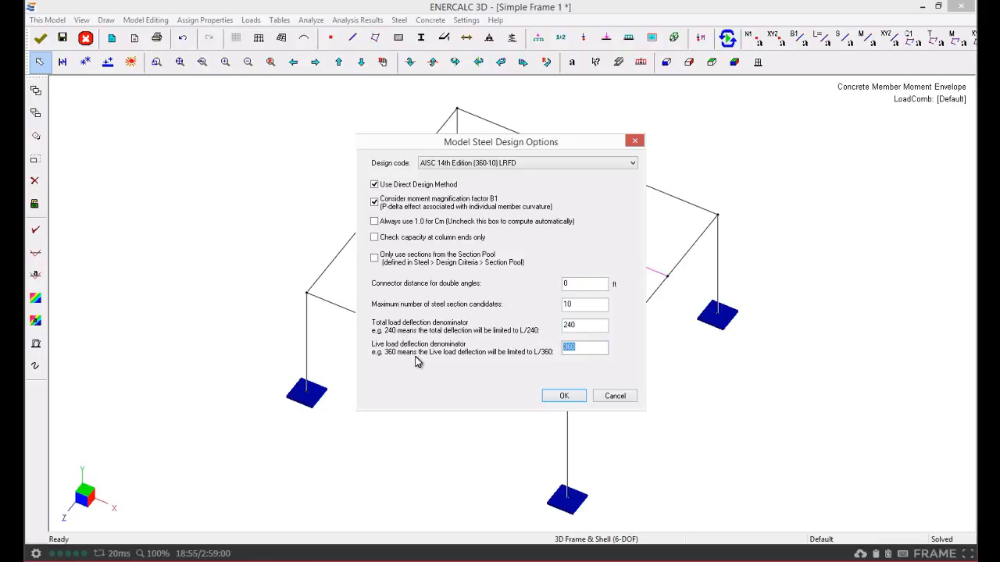
{"action": "left_click", "coordinate": [566, 397]}
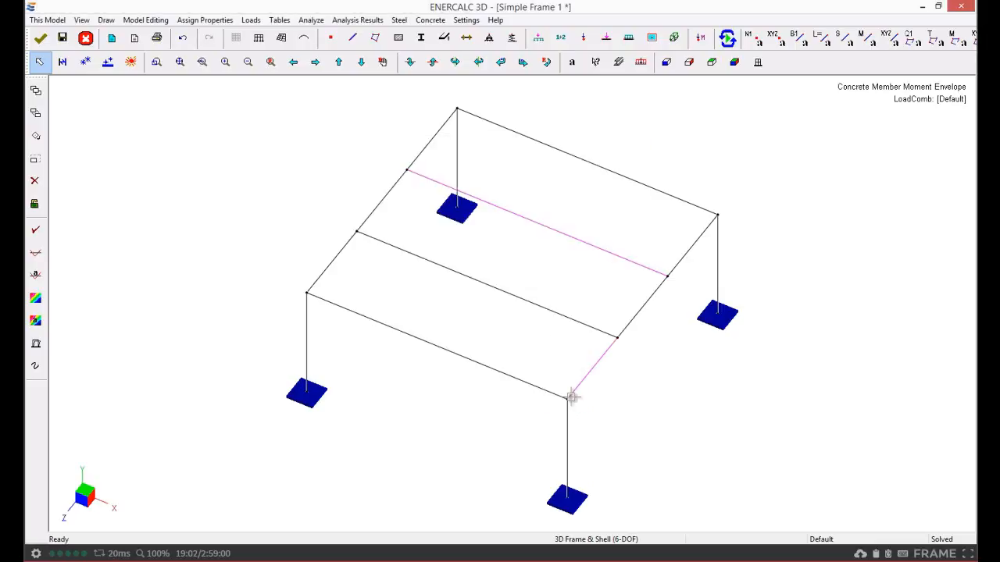
Open the steel member design criteria table and add a new criteria row
{"action": "left_click", "coordinate": [399, 21]}
{"action": "mouse_move", "coordinate": [412, 57]}
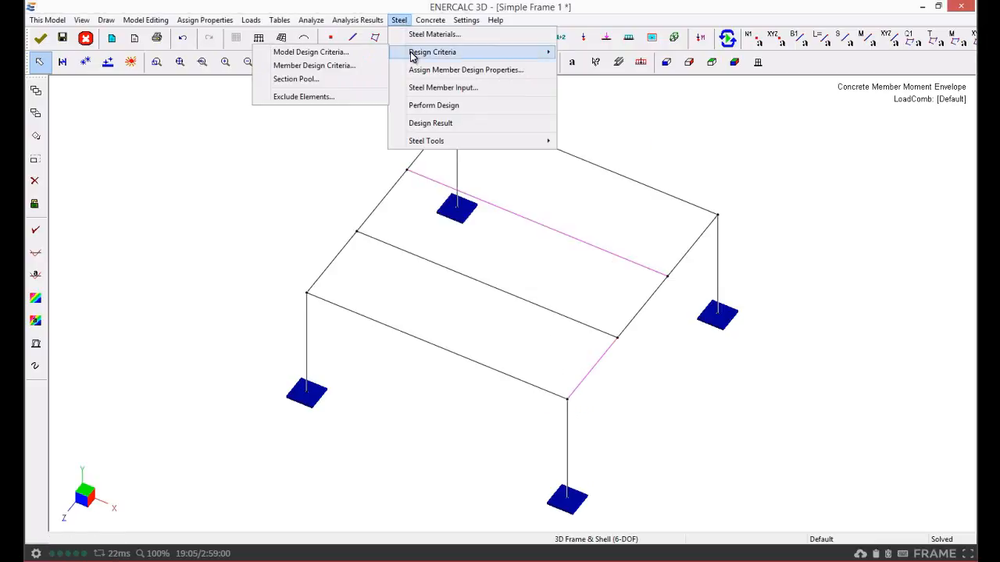
{"action": "left_click", "coordinate": [354, 68]}
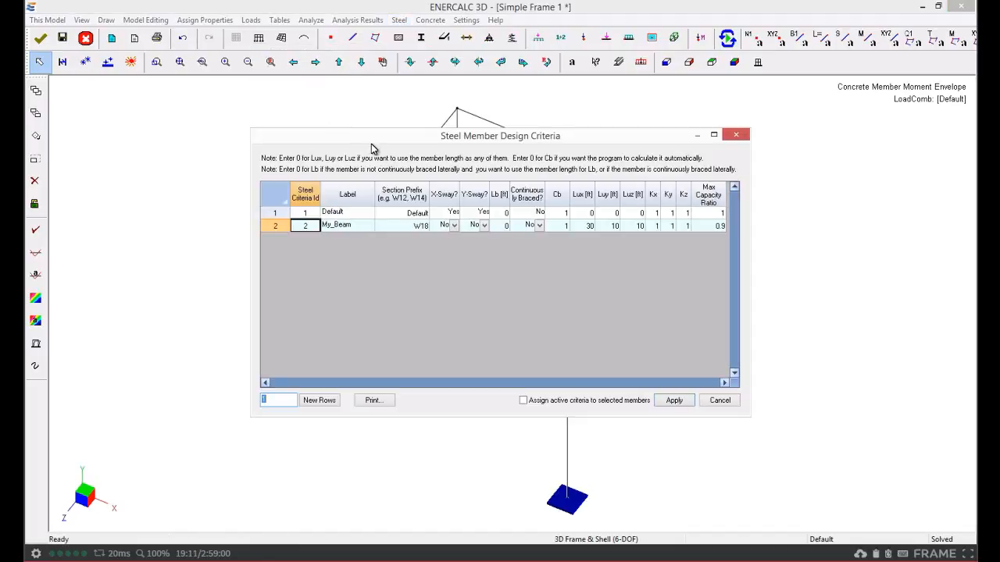
{"action": "left_click_drag", "start_coordinate": [375, 139], "coordinate": [214, 95]}
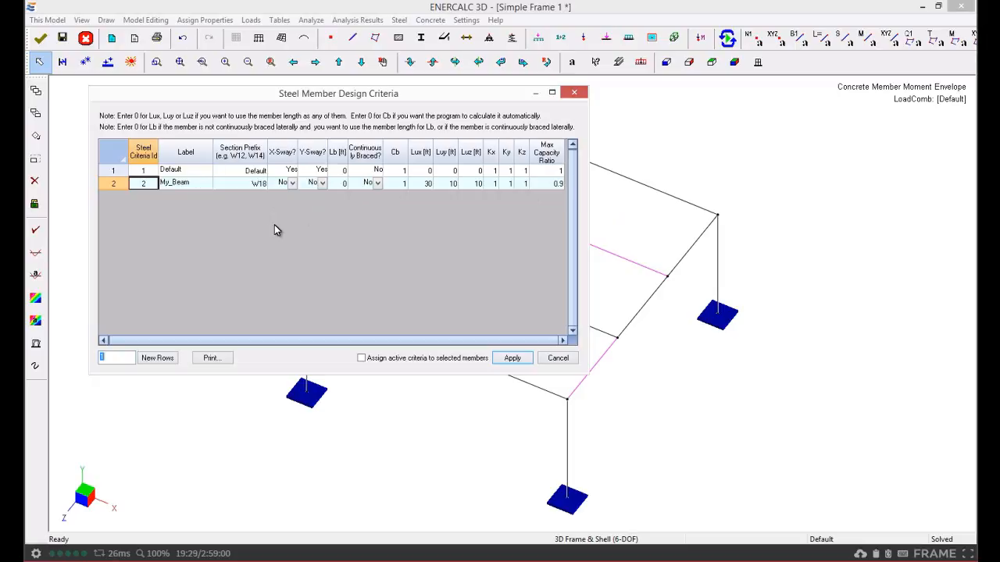
{"action": "left_click", "coordinate": [188, 170]}
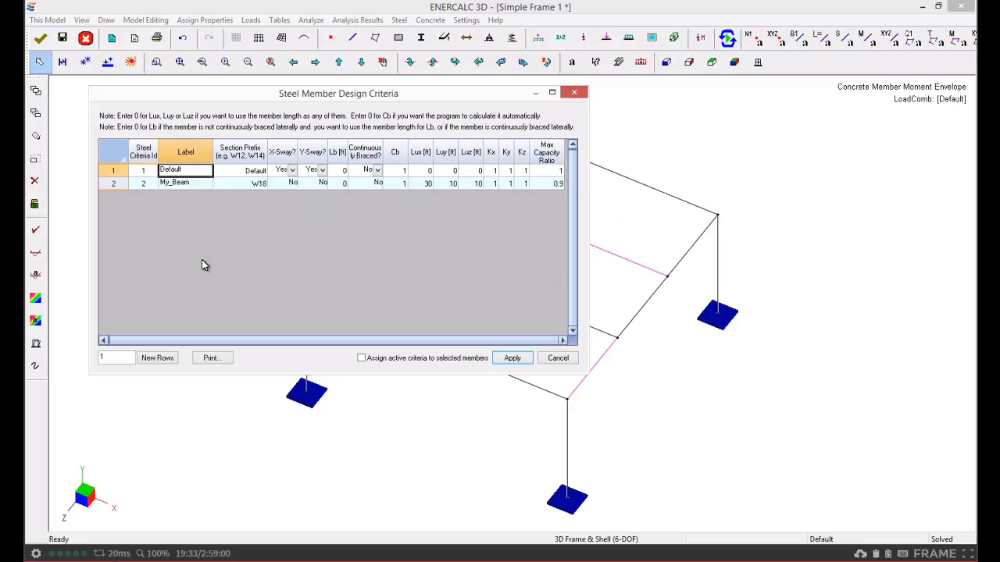
{"action": "left_click", "coordinate": [181, 182]}
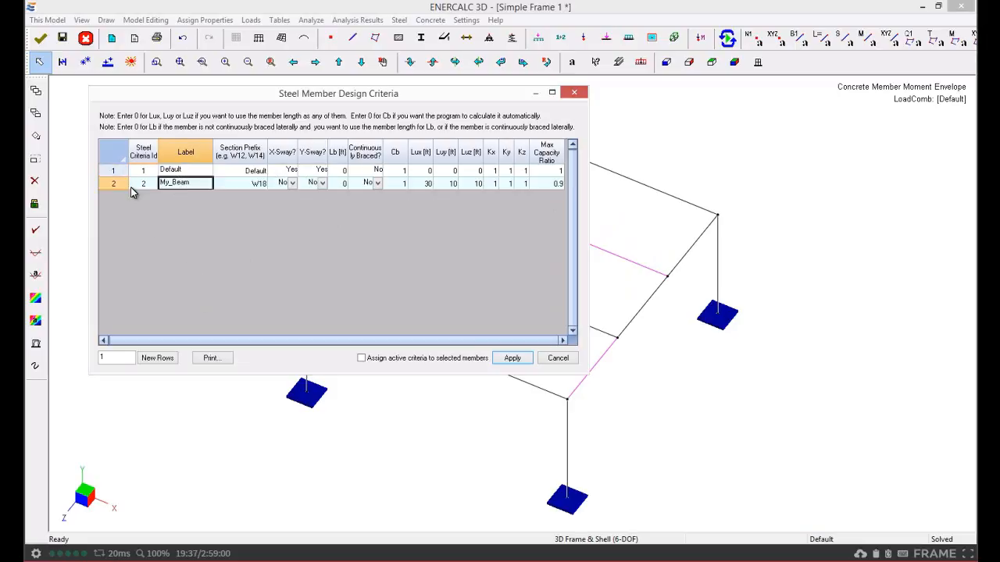
{"action": "left_click", "coordinate": [160, 359]}
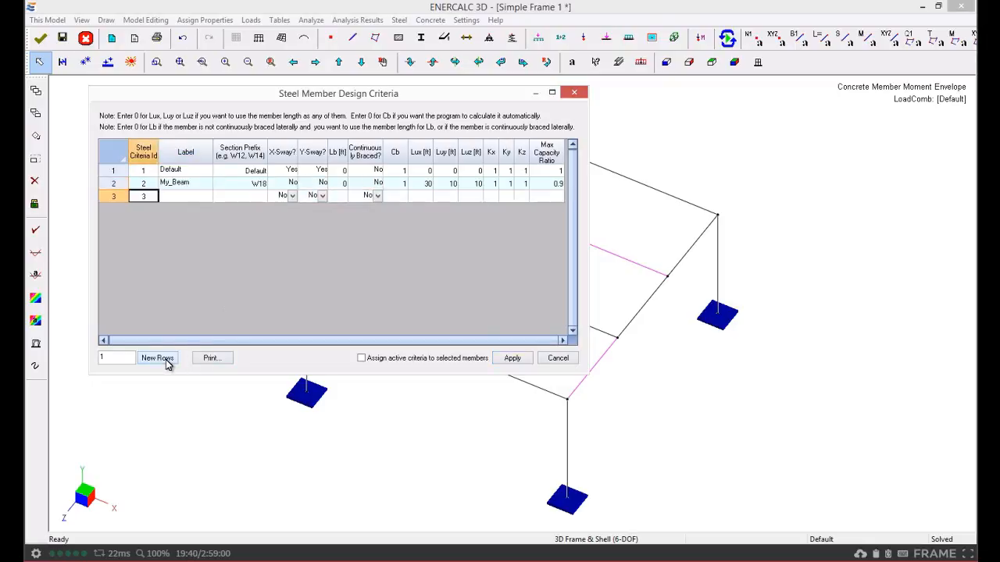
Label the new design criteria row W16xsomething and set its section prefix to W16
{"action": "left_click", "coordinate": [194, 196]}
{"action": "type", "text": "W18"}
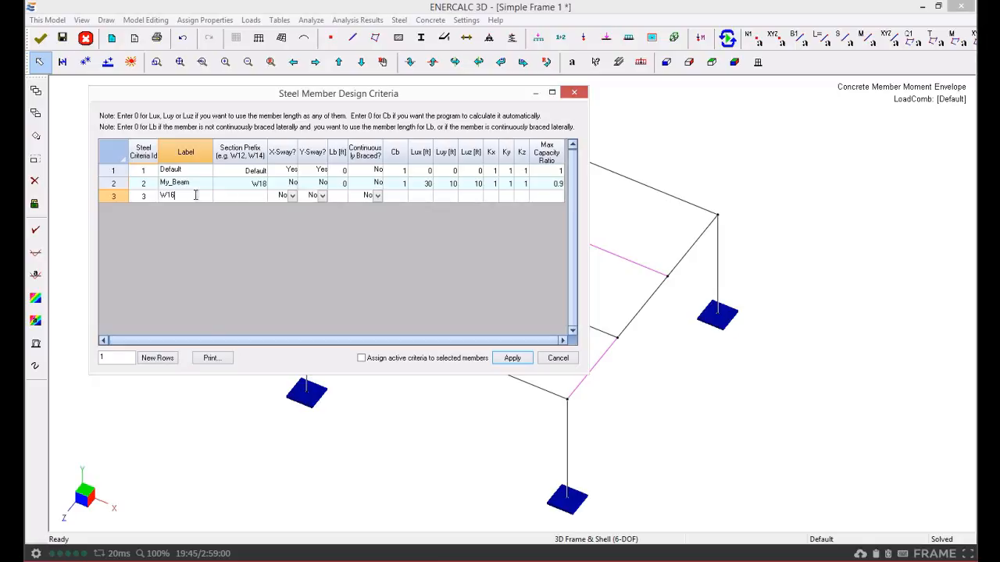
{"action": "type", "text": "xsomething"}
{"action": "left_click", "coordinate": [248, 195]}
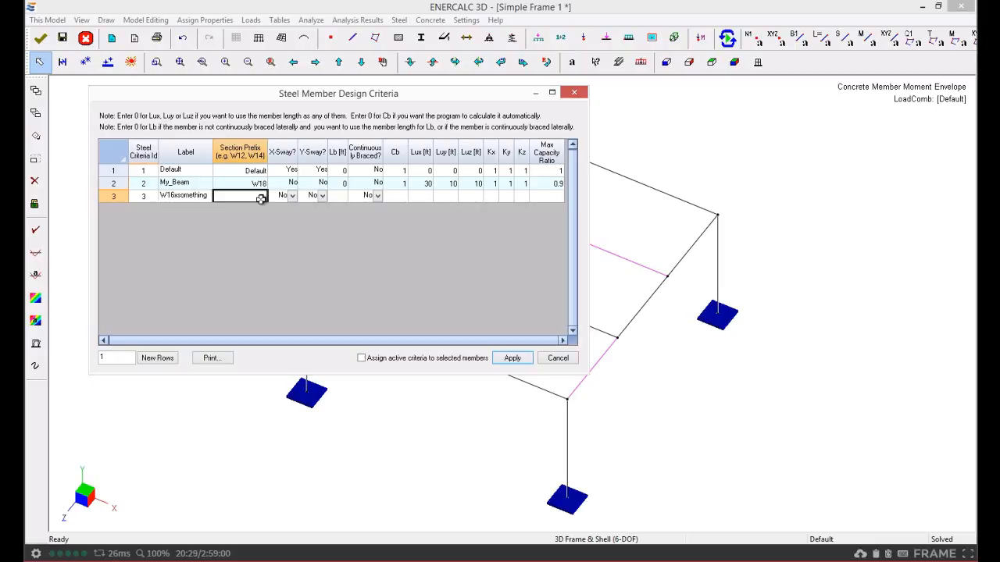
{"action": "type", "text": "W16"}
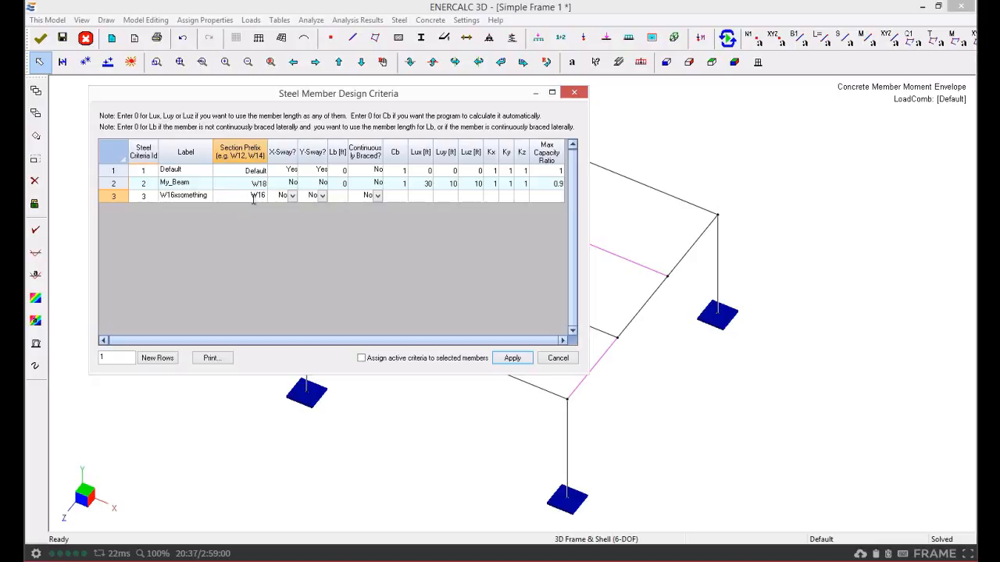
Set the new row's unbraced length Lb to 1, continuous bracing to Yes, and Cb to 1
{"action": "left_click", "coordinate": [312, 197]}
{"action": "left_click", "coordinate": [339, 196]}
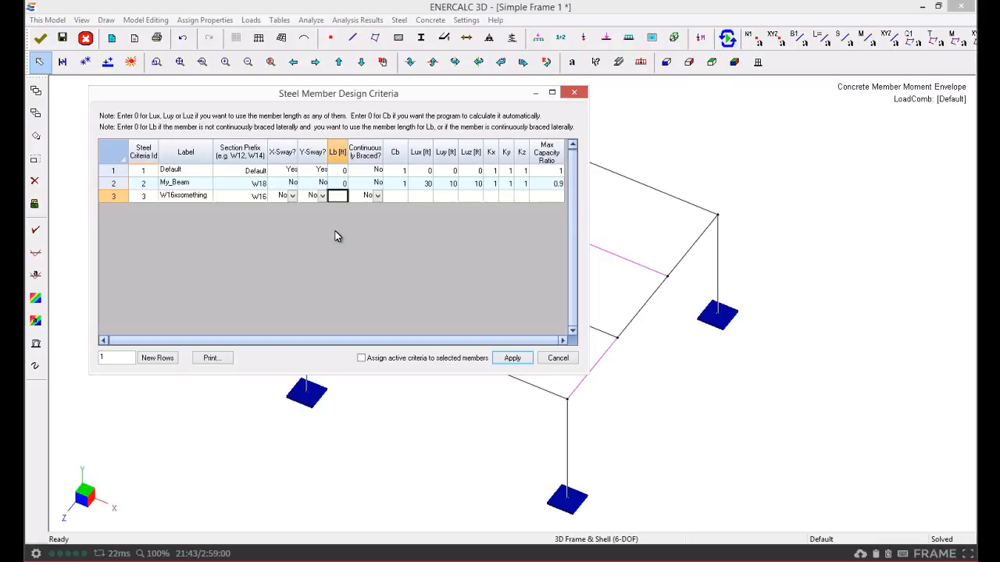
{"action": "type", "text": "1"}
{"action": "key", "text": "Return"}
{"action": "left_click", "coordinate": [393, 196]}
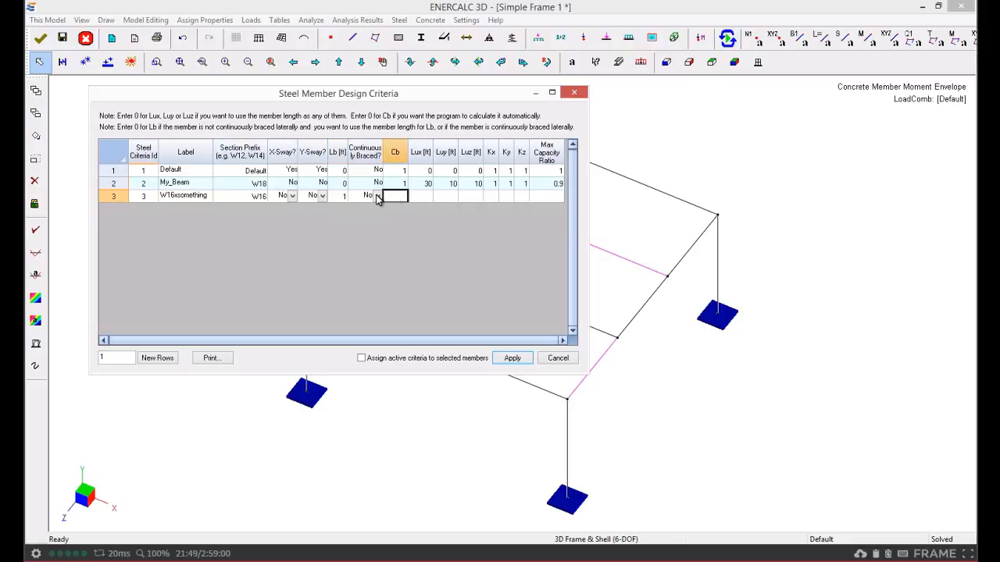
{"action": "left_click", "coordinate": [376, 195]}
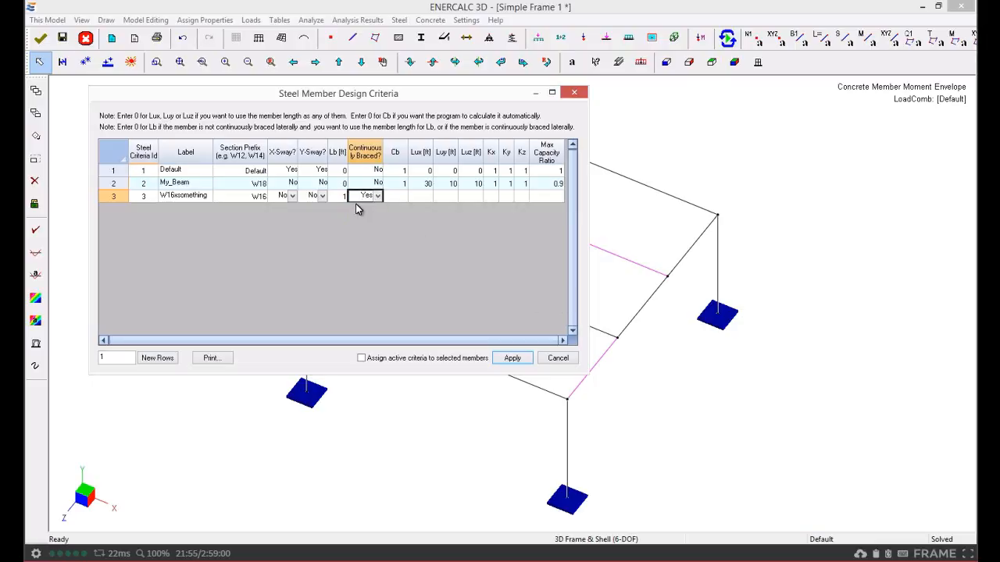
{"action": "left_click", "coordinate": [340, 197]}
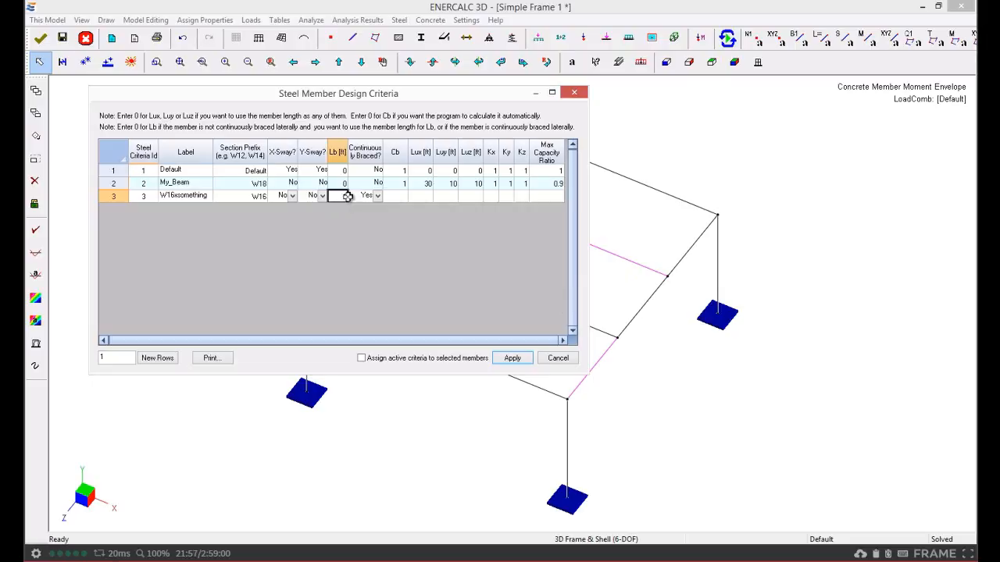
{"action": "type", "text": "1"}
{"action": "left_click", "coordinate": [396, 196]}
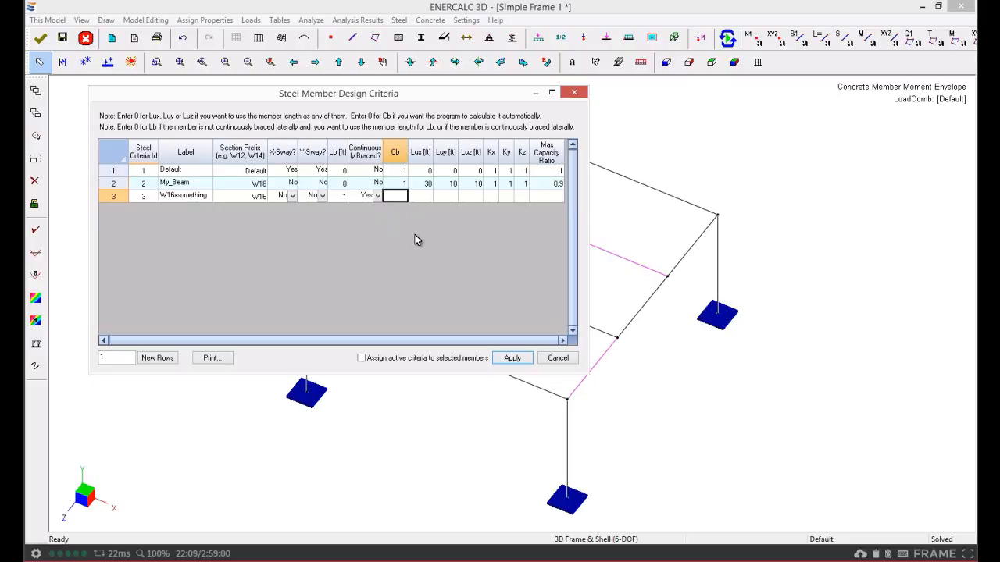
{"action": "type", "text": "1"}
Set Lux, Luy, Luz, Kx, Ky and Kz to 1 and the max capacity ratio to 0.95 for the new row
{"action": "left_click", "coordinate": [422, 196]}
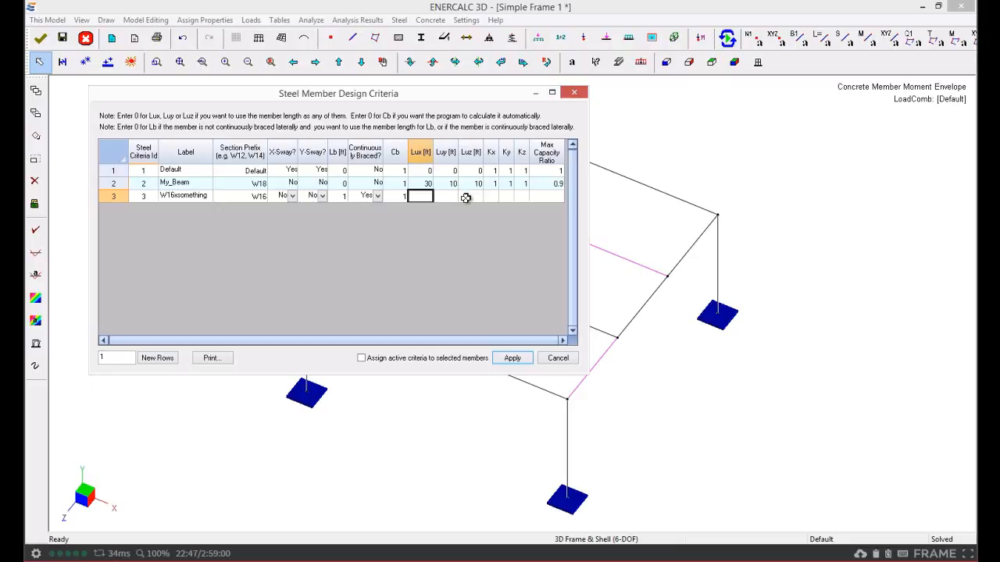
{"action": "type", "text": "1"}
{"action": "key", "text": "Tab"}
{"action": "type", "text": "1"}
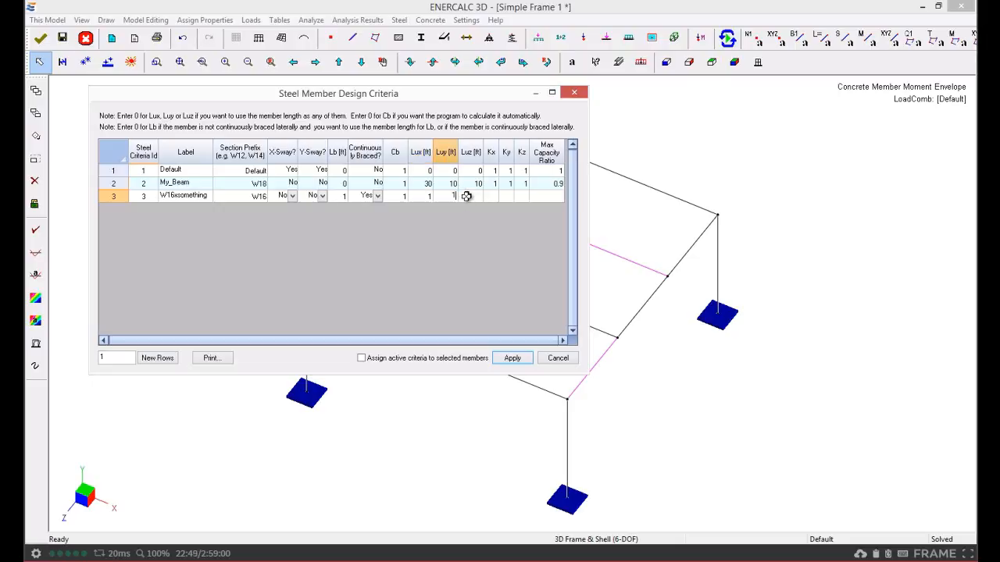
{"action": "key", "text": "Tab"}
{"action": "type", "text": "1"}
{"action": "key", "text": "Tab"}
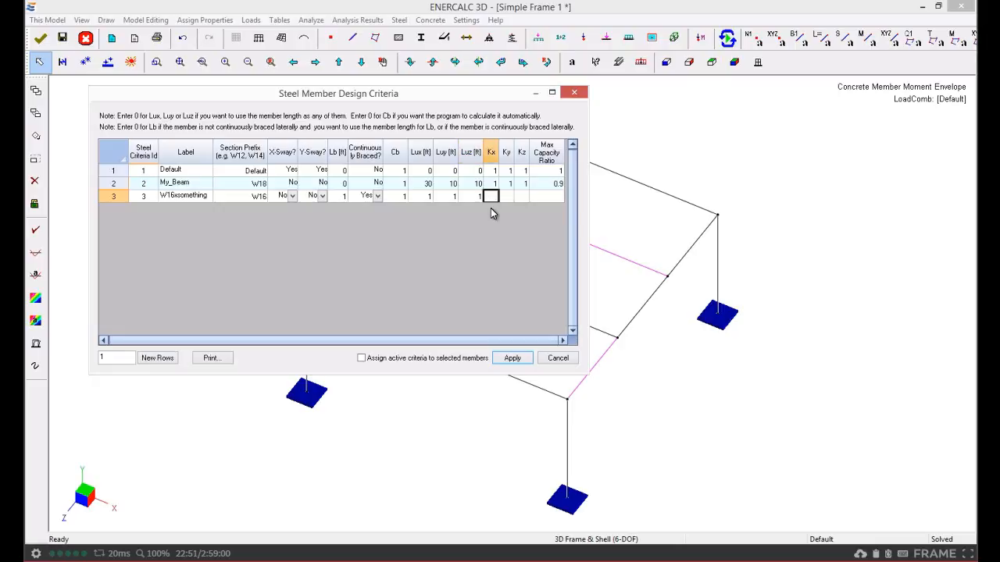
{"action": "type", "text": "1"}
{"action": "key", "text": "Tab"}
{"action": "type", "text": "1"}
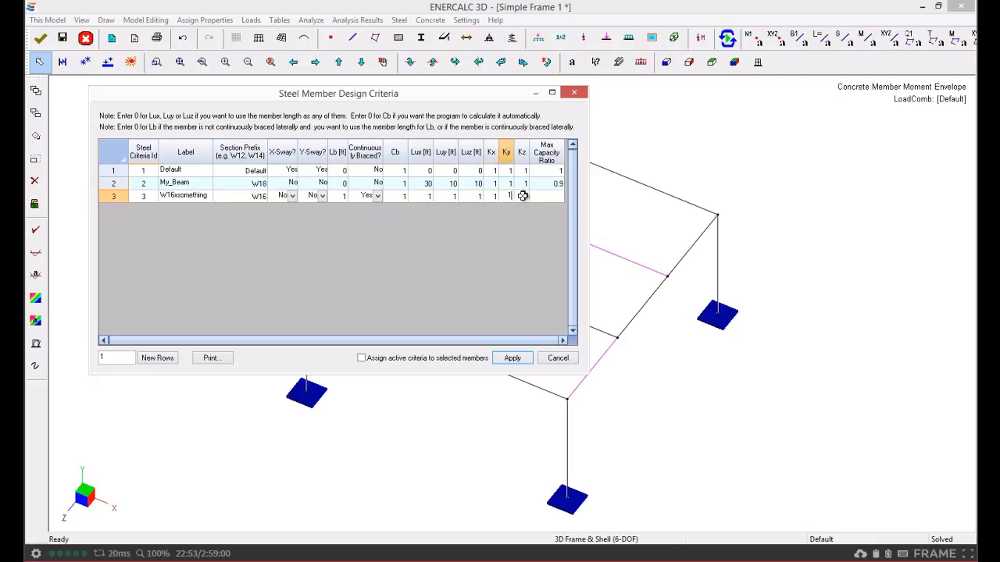
{"action": "key", "text": "Tab"}
{"action": "type", "text": "1"}
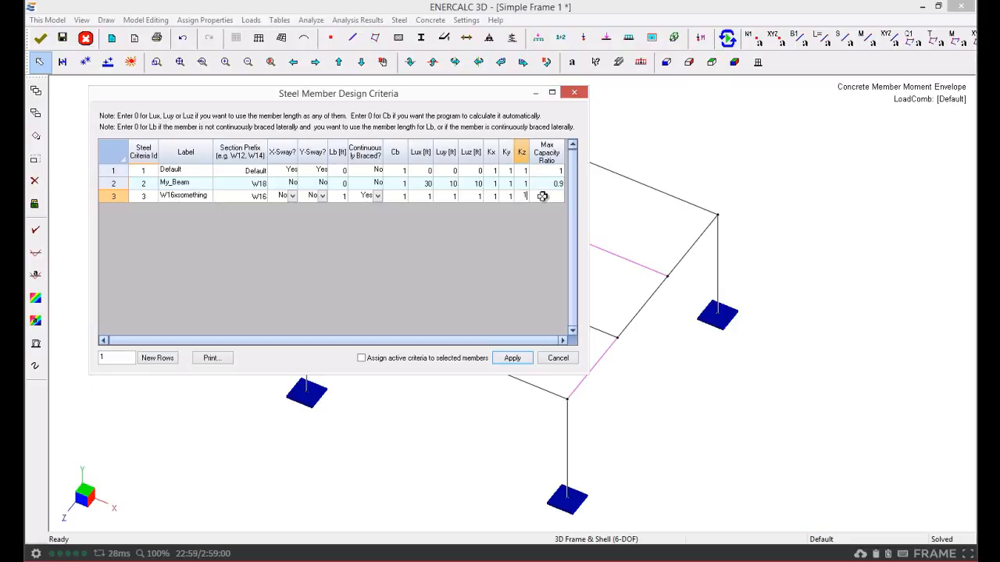
{"action": "key", "text": "Tab"}
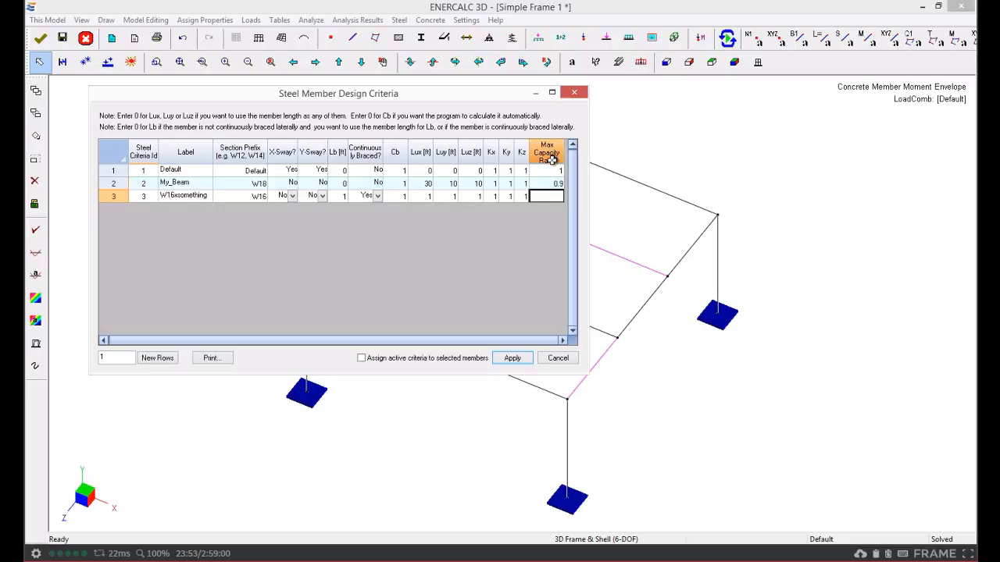
{"action": "type", "text": "0.95"}
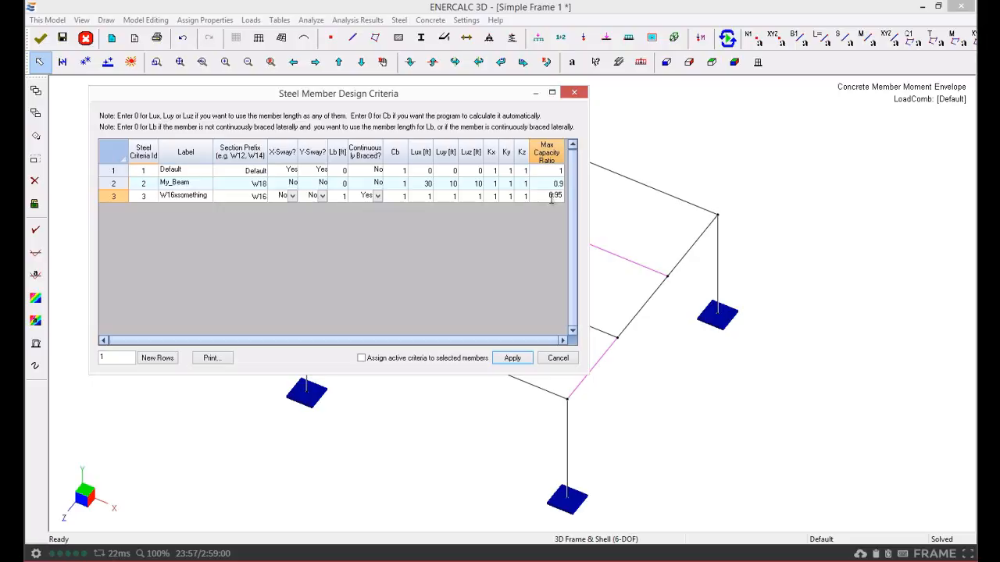
Assign the active criteria to the selected members and apply, revising the Lb entry before reapplying
{"action": "left_click", "coordinate": [547, 184]}
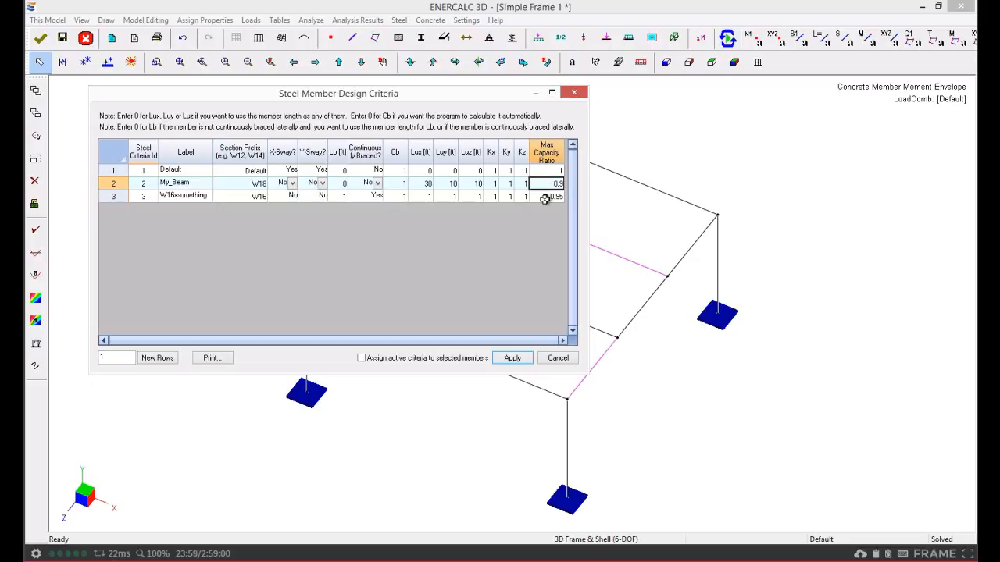
{"action": "left_click", "coordinate": [545, 197]}
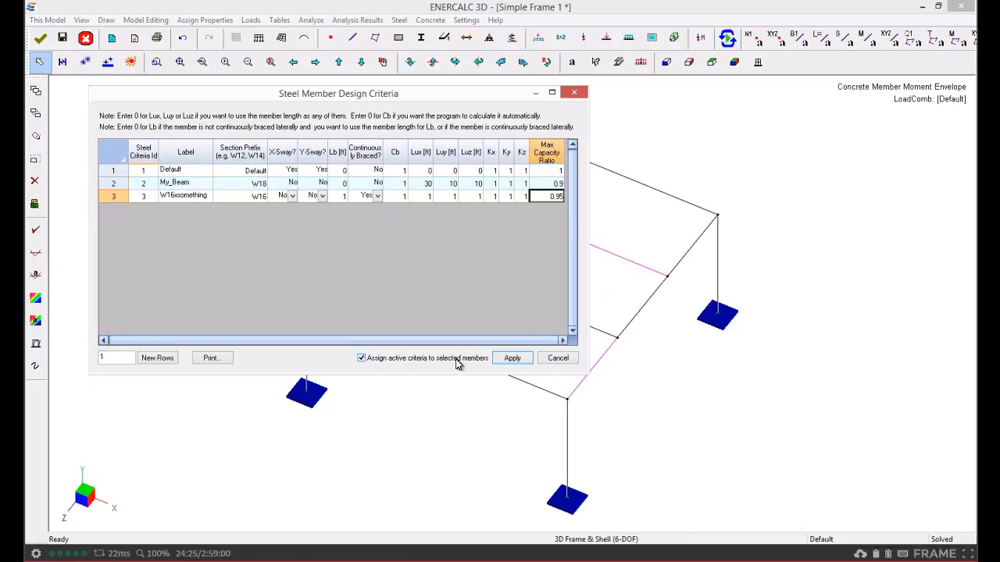
{"action": "left_click", "coordinate": [512, 358]}
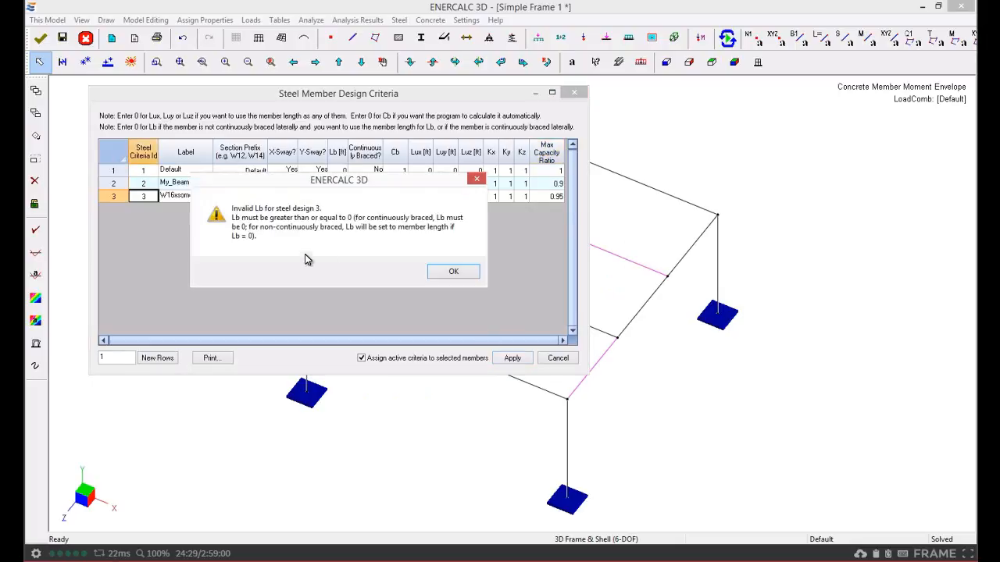
{"action": "left_click_drag", "start_coordinate": [291, 178], "coordinate": [289, 215]}
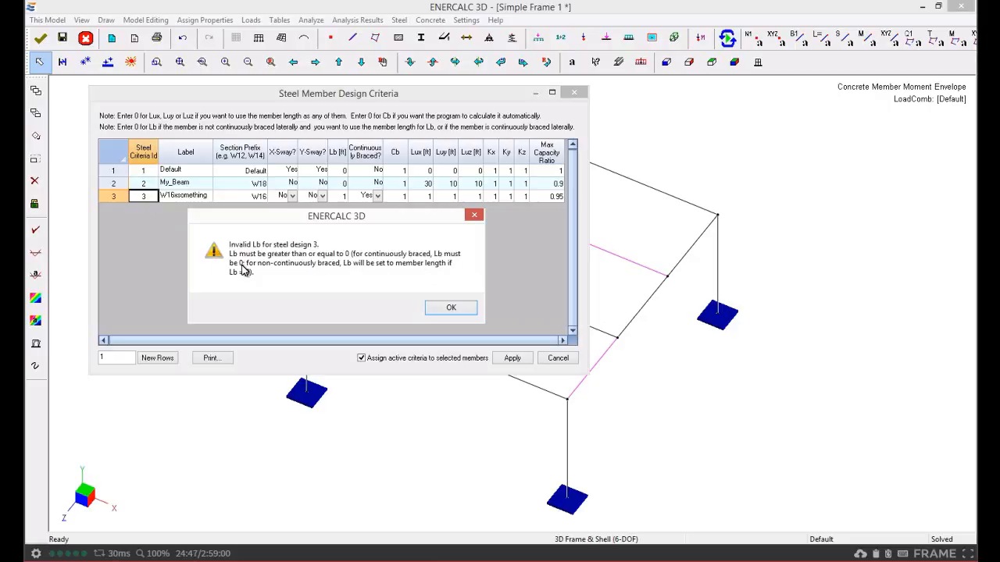
{"action": "left_click", "coordinate": [451, 309]}
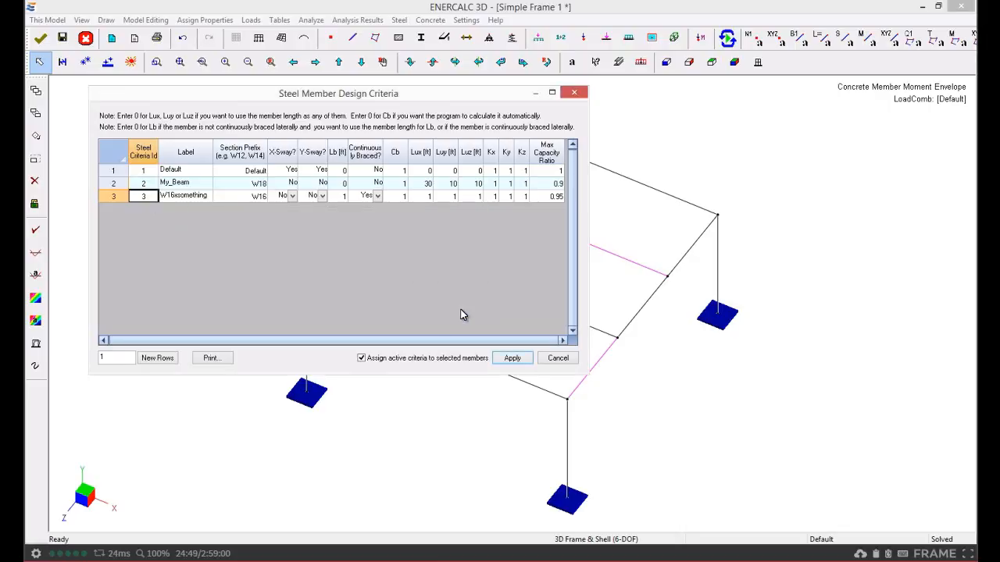
{"action": "left_click", "coordinate": [337, 197]}
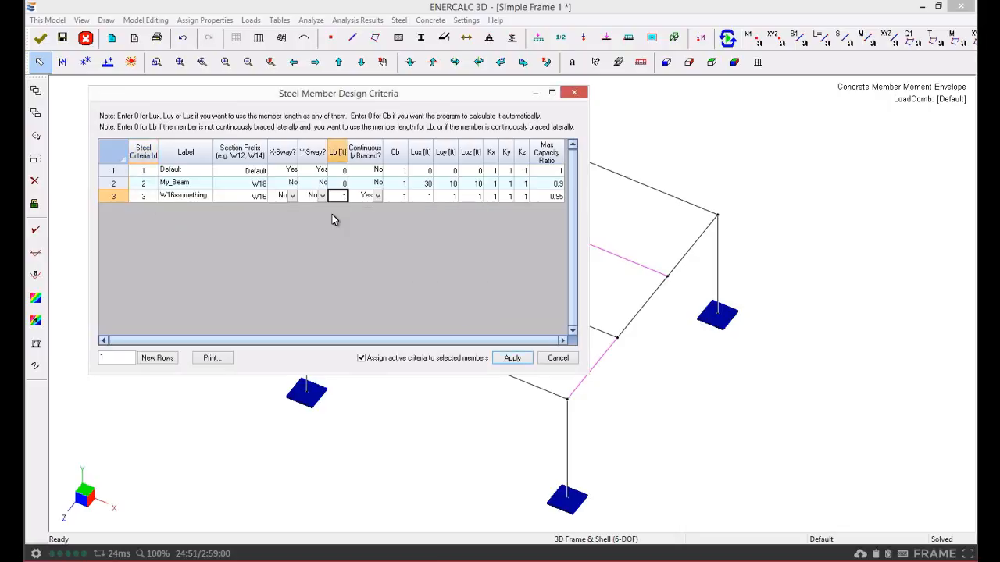
{"action": "left_click", "coordinate": [397, 196]}
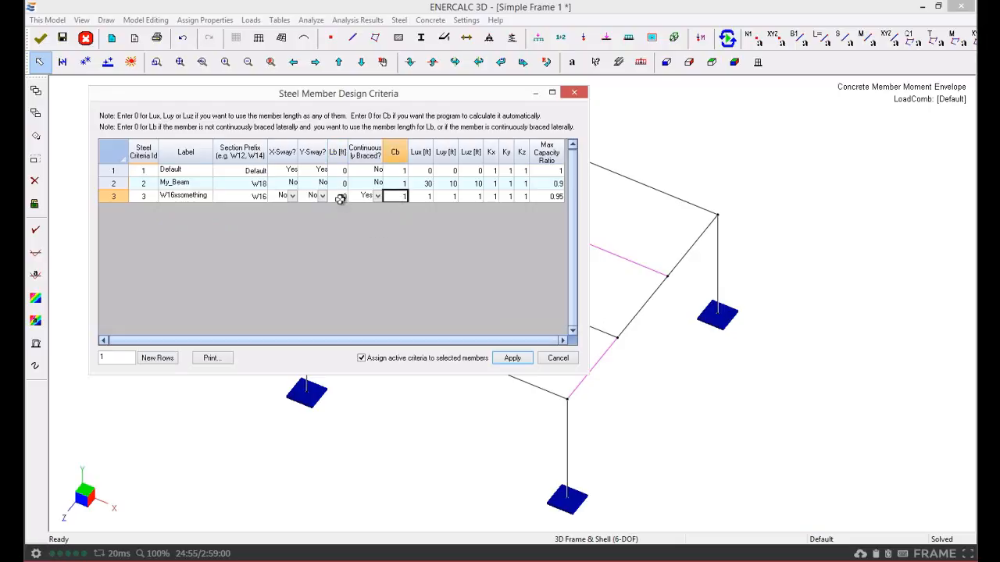
{"action": "left_click", "coordinate": [512, 359]}
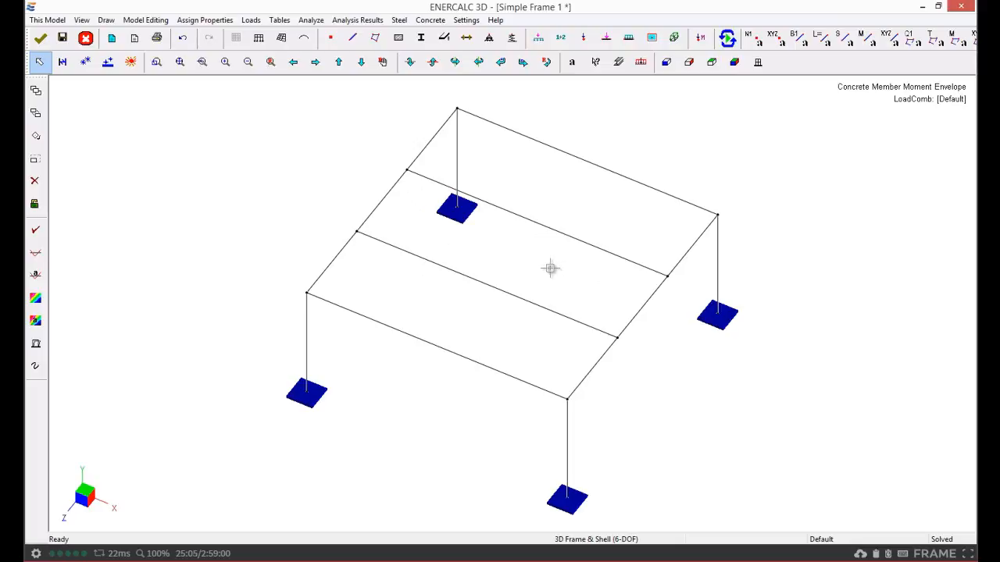
Open the steel section pool dialog for steel design
{"action": "left_click", "coordinate": [400, 21]}
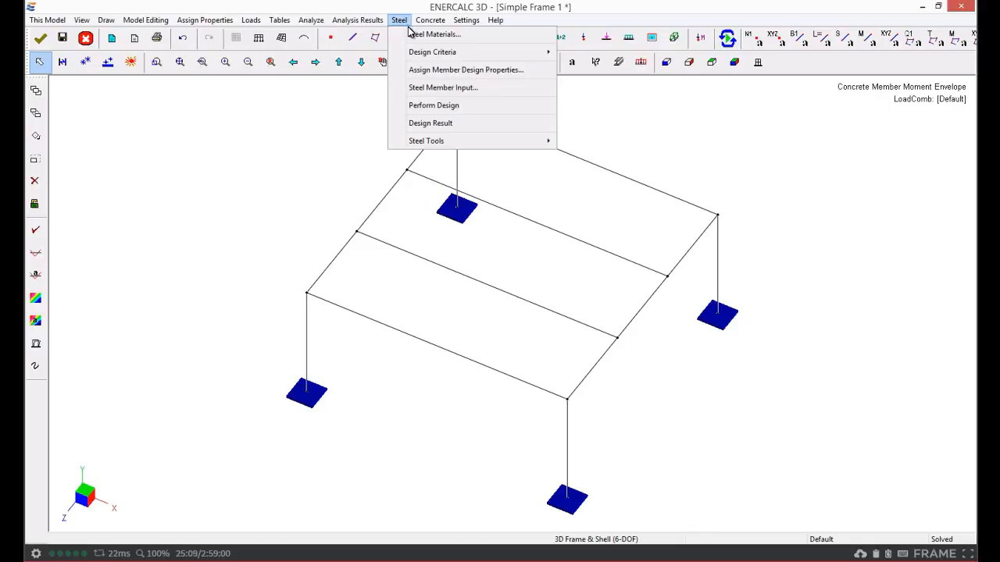
{"action": "mouse_move", "coordinate": [415, 53]}
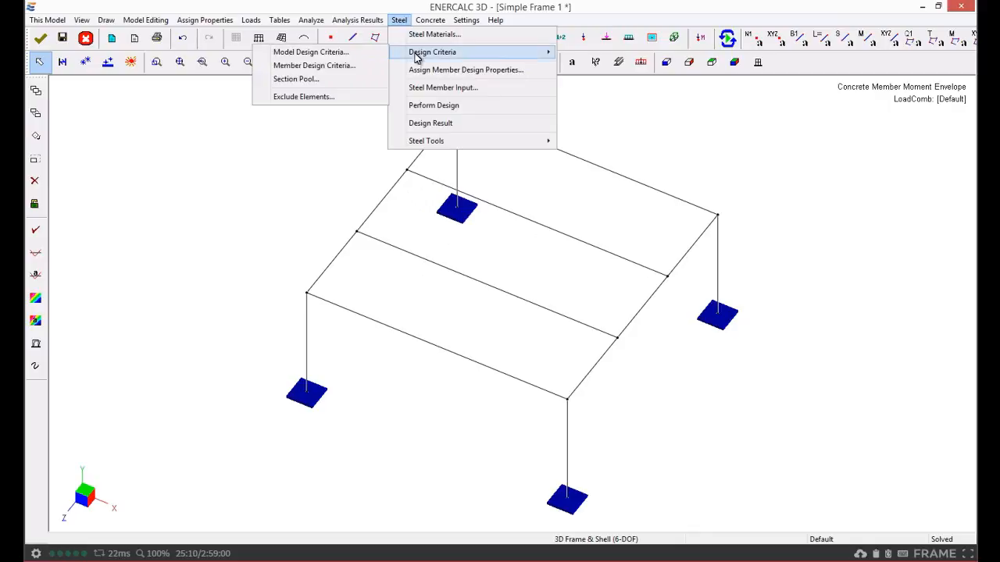
{"action": "left_click", "coordinate": [318, 80]}
{"action": "left_click_drag", "start_coordinate": [438, 87], "coordinate": [258, 124]}
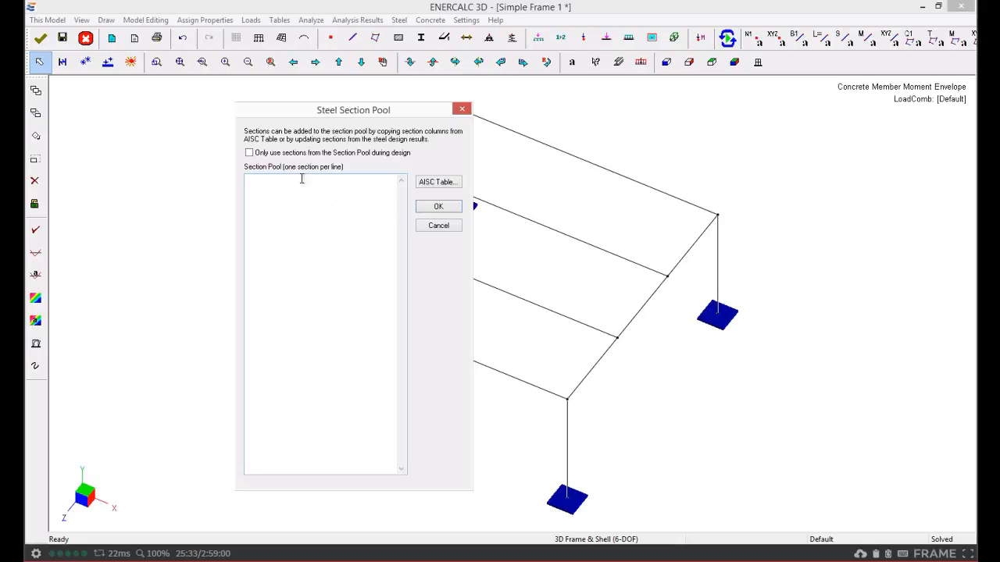
{"action": "left_click", "coordinate": [449, 181]}
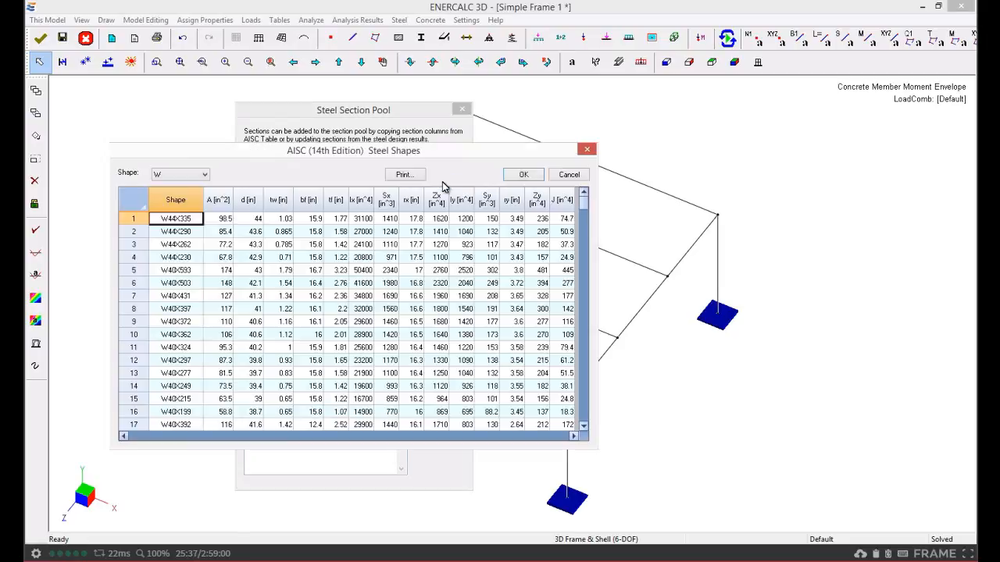
{"action": "left_click", "coordinate": [567, 174]}
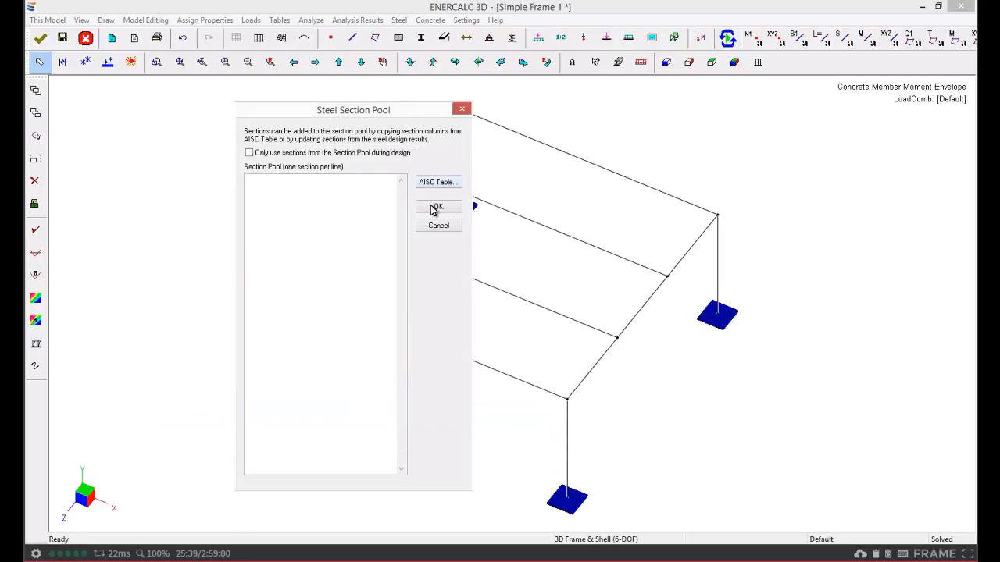
Add the W16X36 shape from the AISC W-shape table to the section pool
{"action": "left_click", "coordinate": [441, 182]}
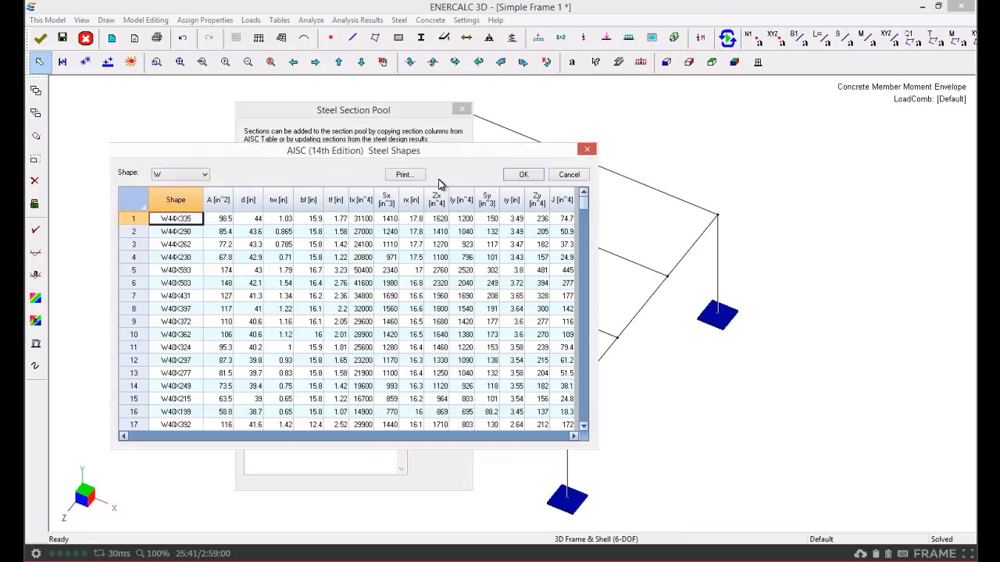
{"action": "left_click", "coordinate": [173, 270]}
{"action": "scroll", "coordinate": [176, 270], "scroll_direction": "down", "scroll_amount": 20}
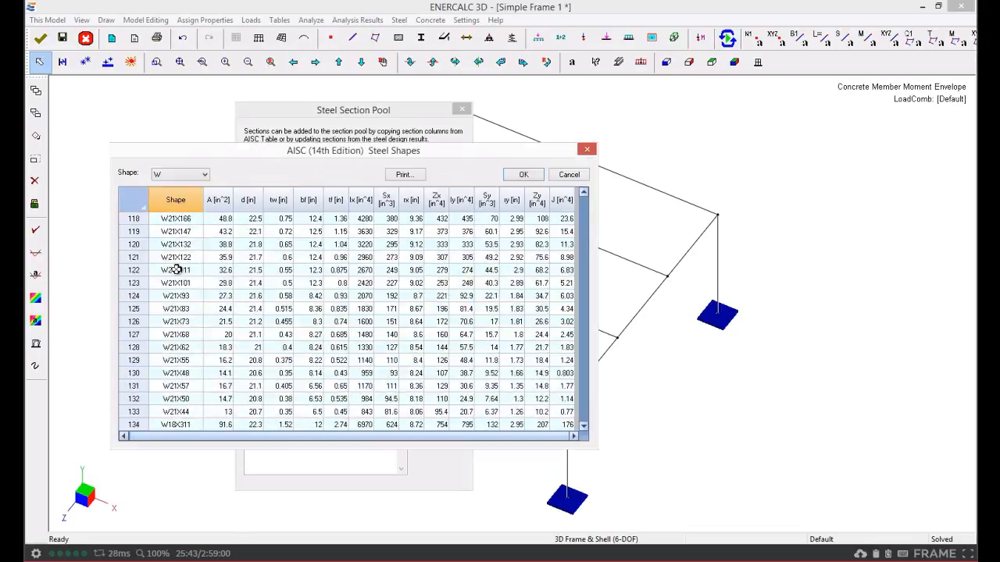
{"action": "scroll", "coordinate": [176, 270], "scroll_direction": "up", "scroll_amount": 20}
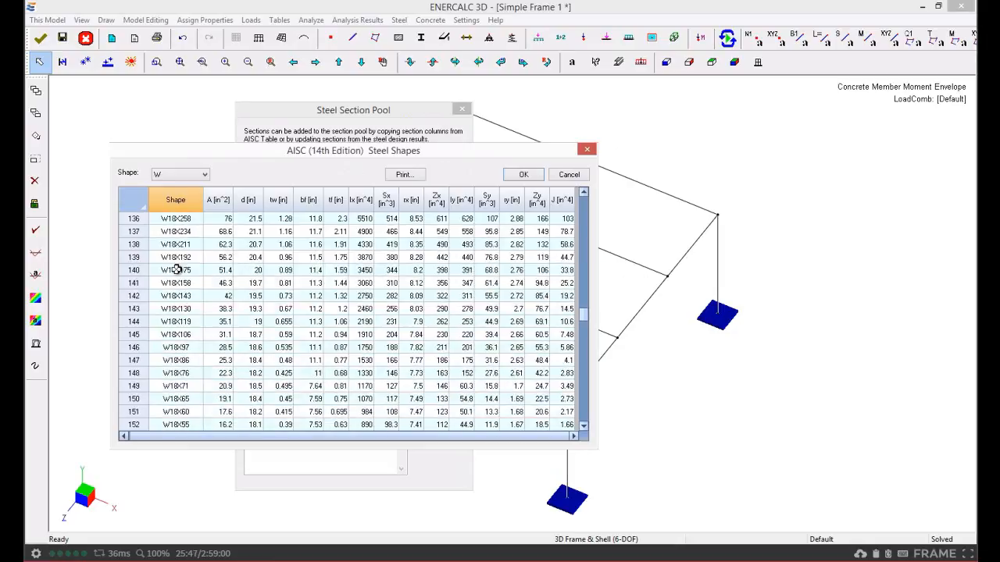
{"action": "scroll", "coordinate": [175, 270], "scroll_direction": "down", "scroll_amount": 4}
{"action": "scroll", "coordinate": [186, 365], "scroll_direction": "down", "scroll_amount": 5}
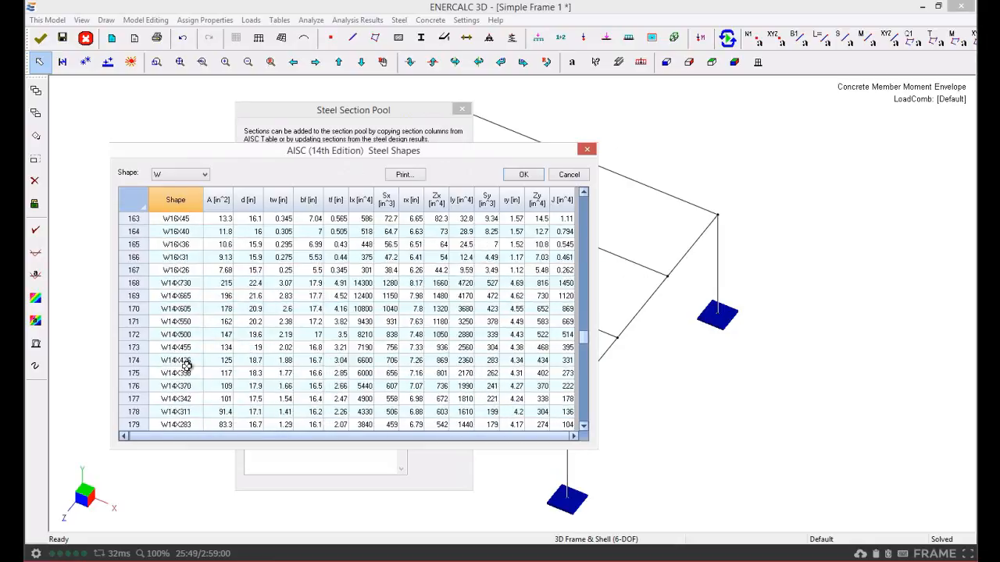
{"action": "left_click", "coordinate": [180, 245]}
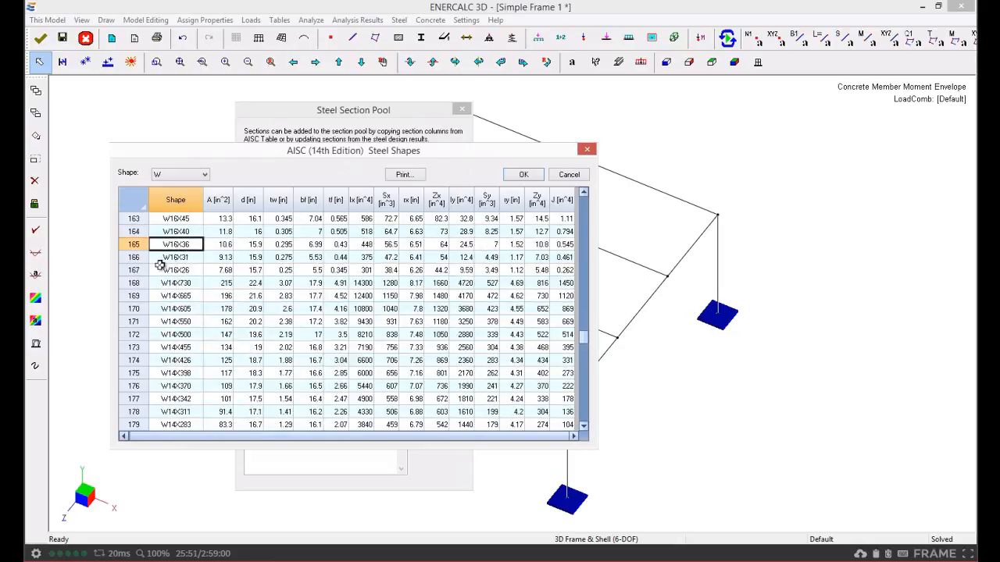
{"action": "left_click", "coordinate": [145, 245]}
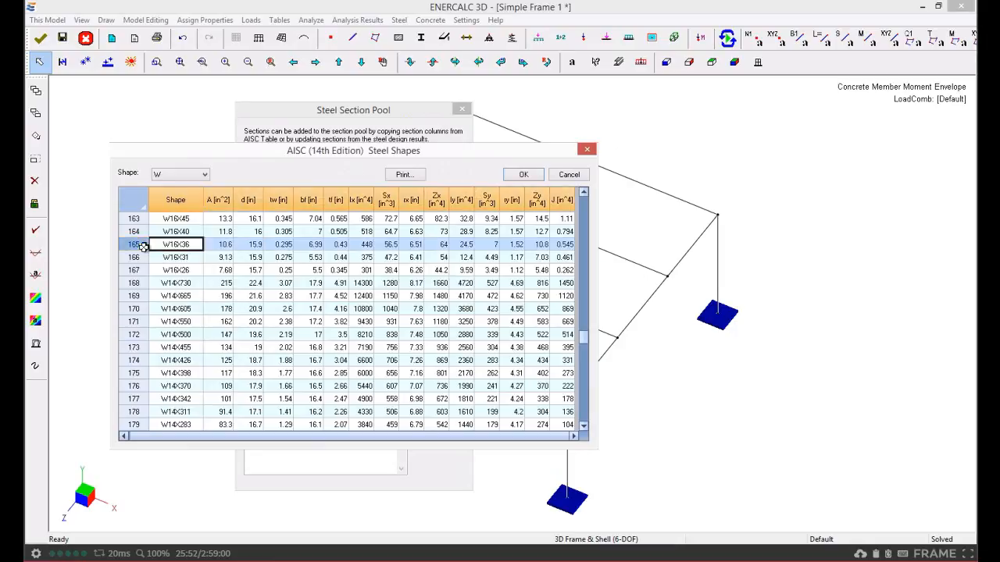
{"action": "left_click", "coordinate": [524, 174]}
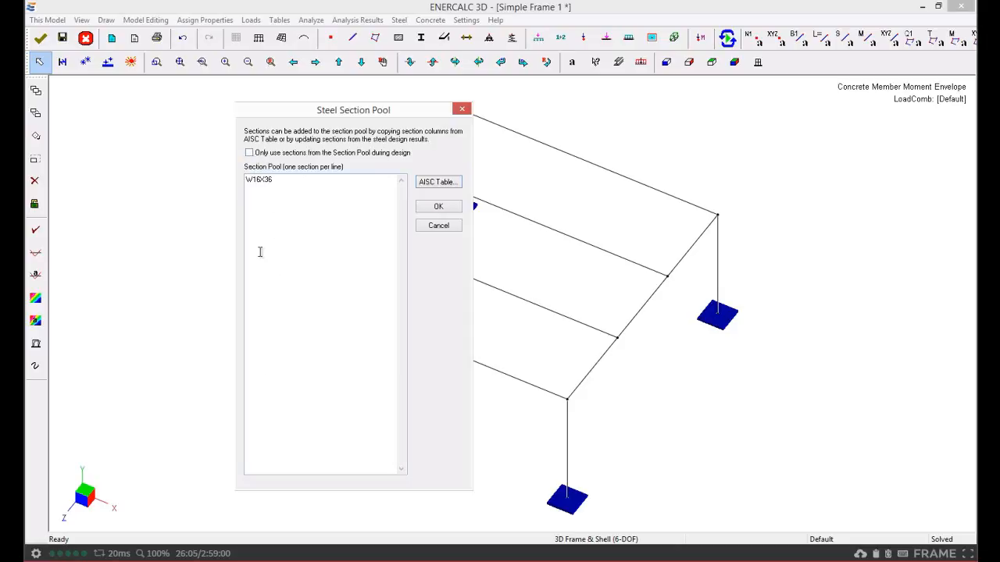
Confirm the steel section pool containing W16X36, leaving the pool-only design option cleared
{"action": "left_click", "coordinate": [249, 154]}
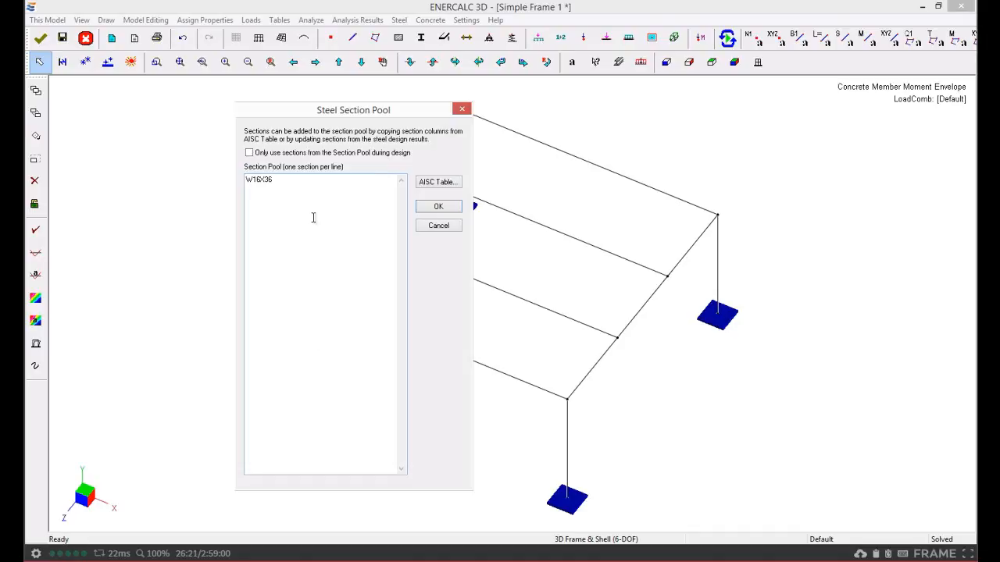
{"action": "left_click", "coordinate": [249, 153]}
{"action": "left_click", "coordinate": [437, 208]}
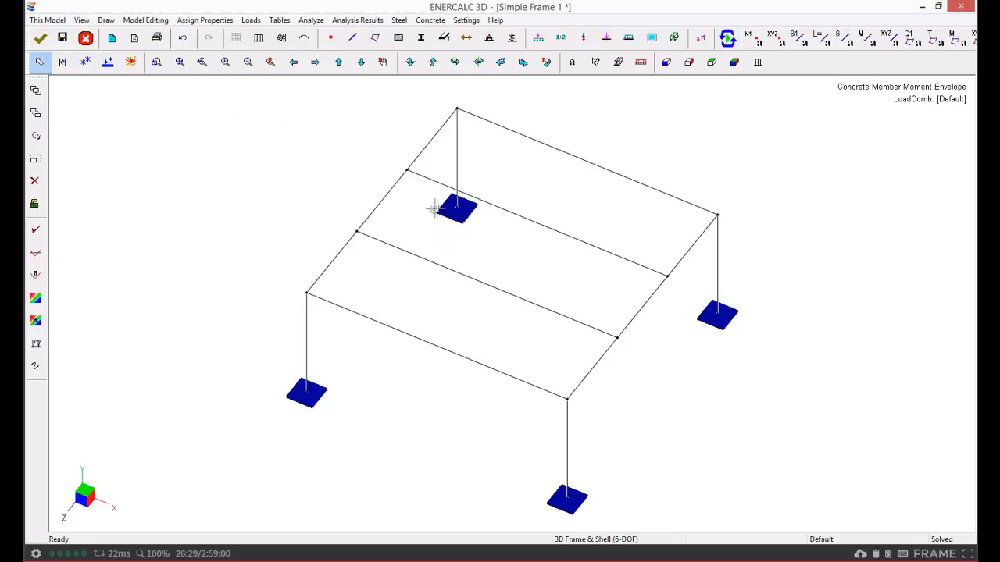
Reopen the steel section pool dialog to review its section list and pool-only option, then cancel it
{"action": "left_click", "coordinate": [399, 19]}
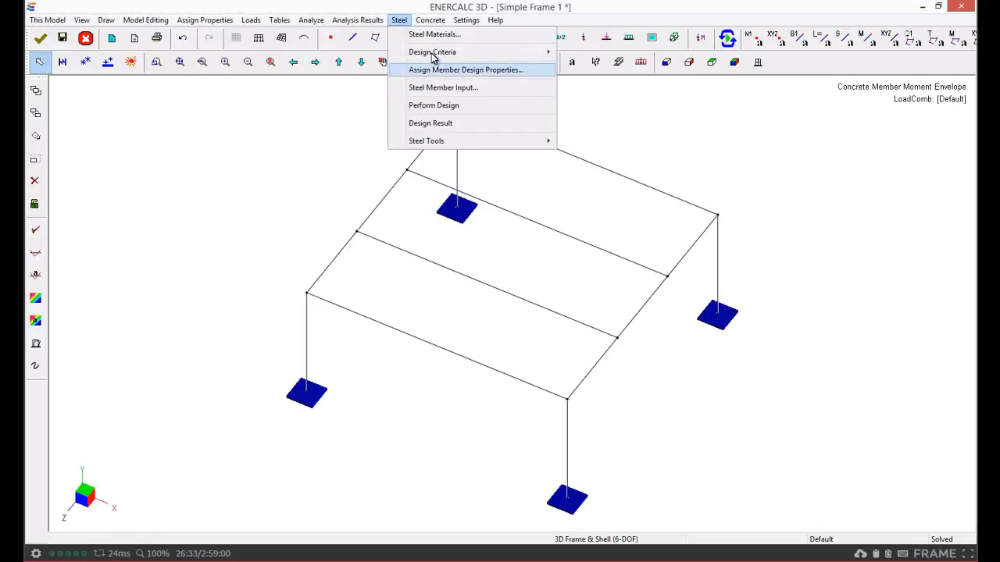
{"action": "mouse_move", "coordinate": [422, 52]}
{"action": "left_click", "coordinate": [330, 79]}
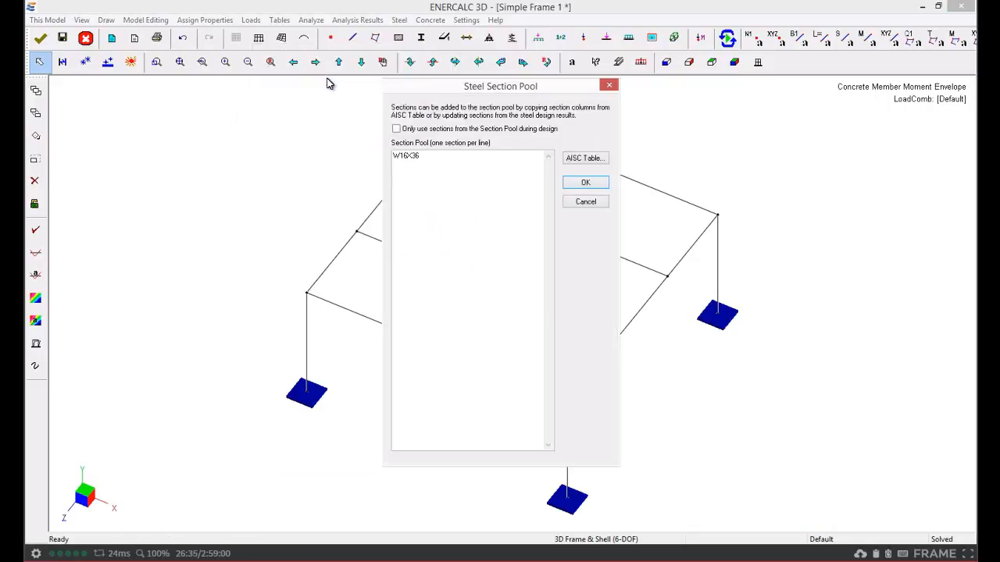
{"action": "left_click_drag", "start_coordinate": [443, 157], "coordinate": [367, 155]}
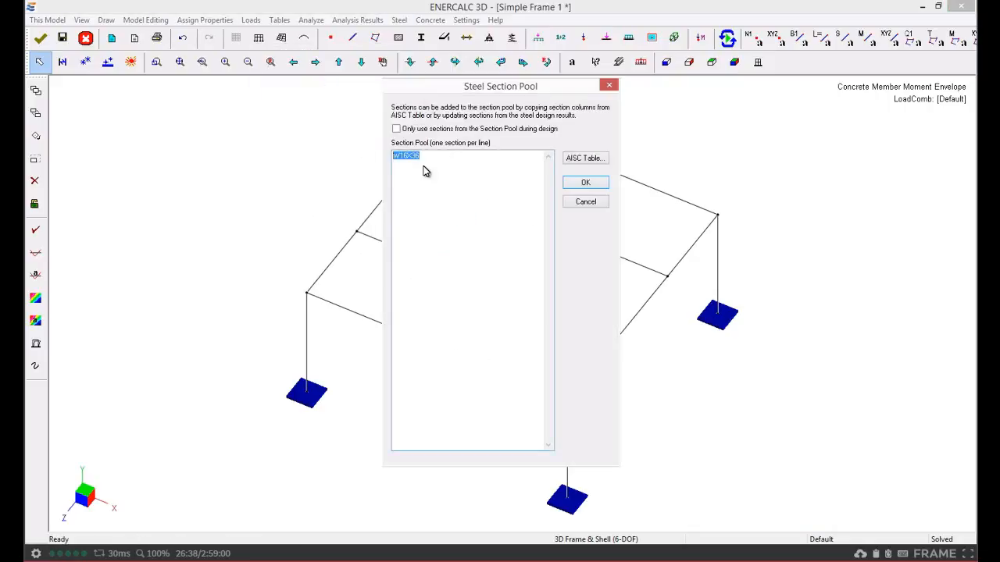
{"action": "left_click", "coordinate": [397, 129]}
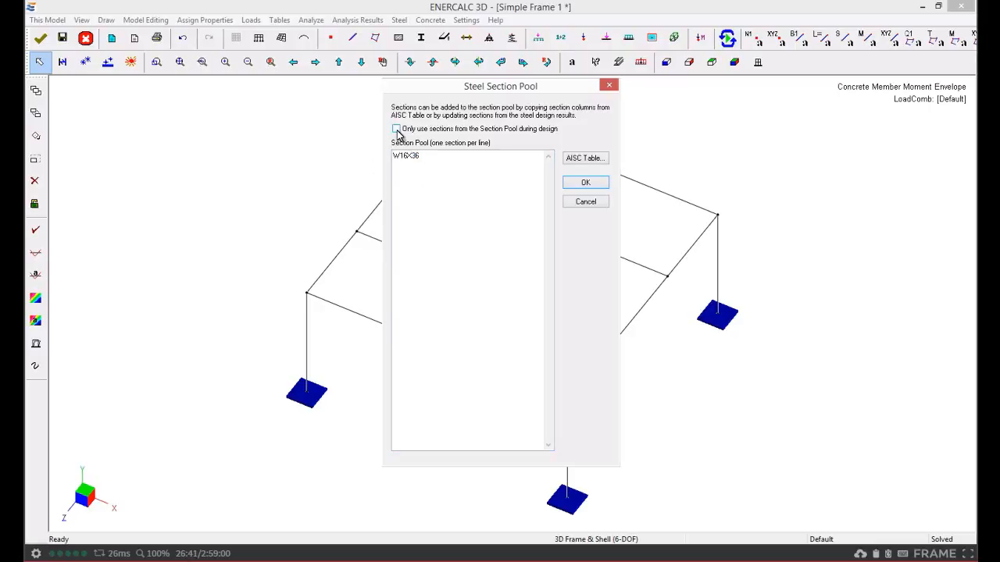
{"action": "left_click", "coordinate": [586, 203]}
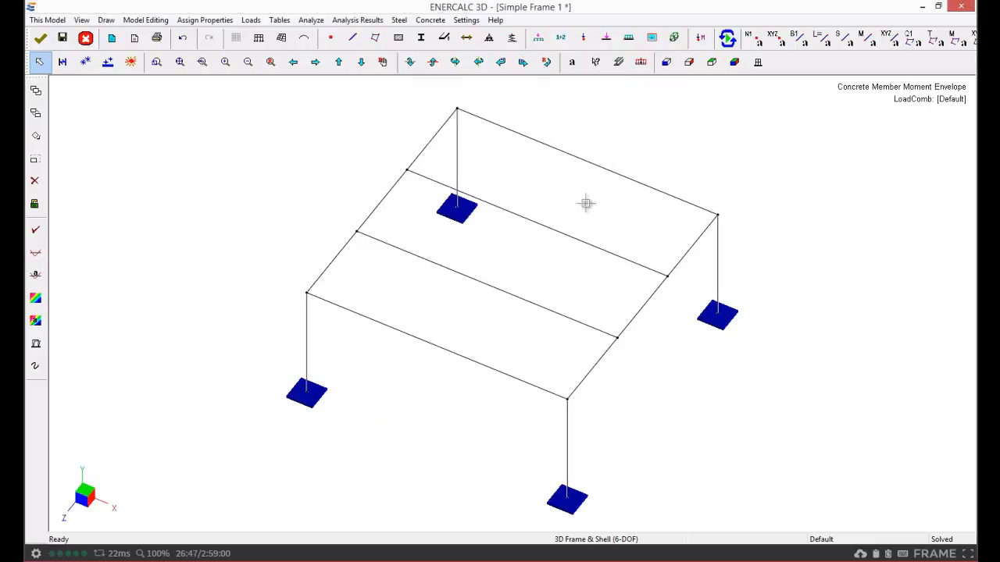
Select one interior beam, invert the selection, and exclude all other selected members from steel design
{"action": "left_click", "coordinate": [400, 21]}
{"action": "mouse_move", "coordinate": [405, 53]}
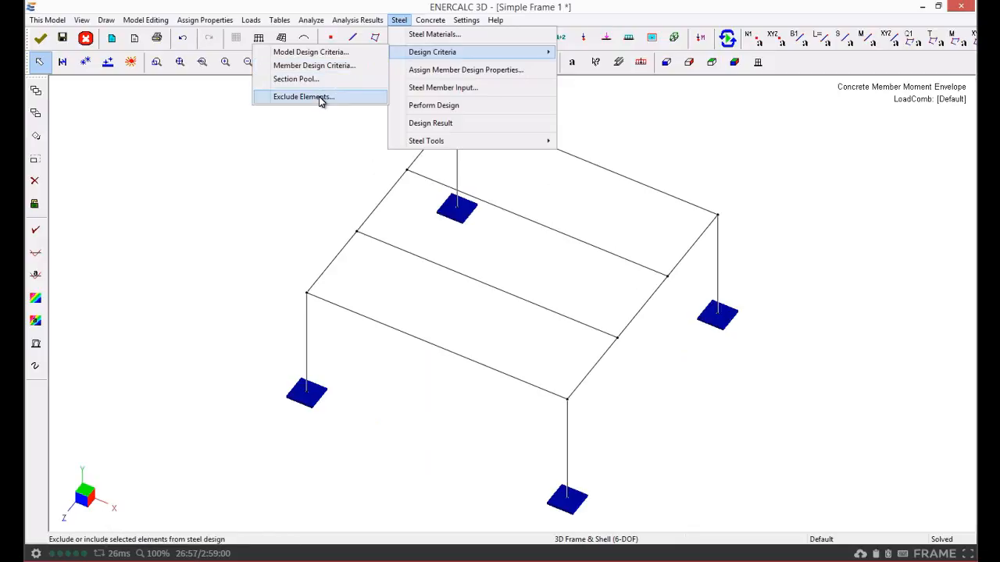
{"action": "left_click", "coordinate": [284, 142]}
{"action": "left_click_drag", "start_coordinate": [582, 211], "coordinate": [539, 247]}
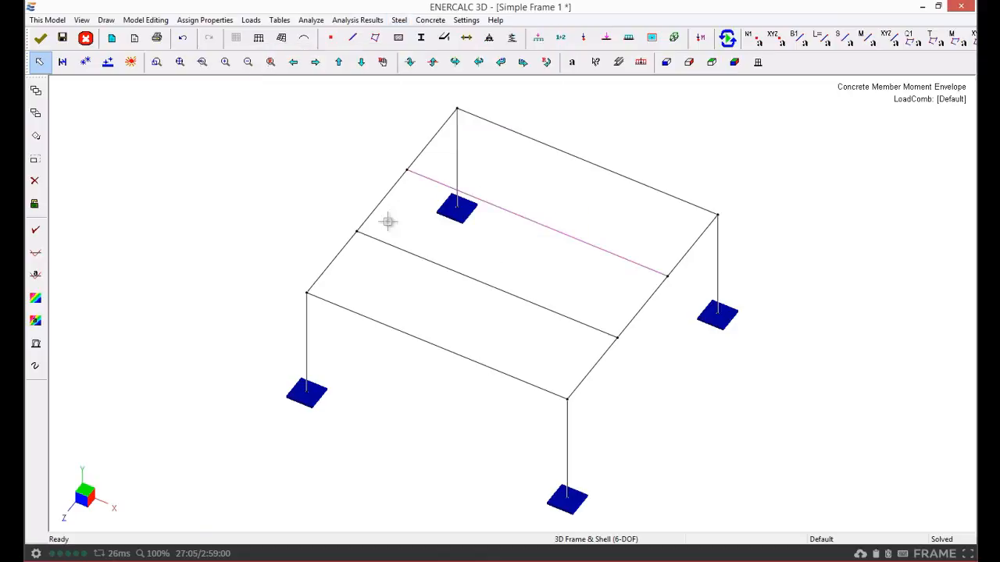
{"action": "left_click", "coordinate": [64, 62]}
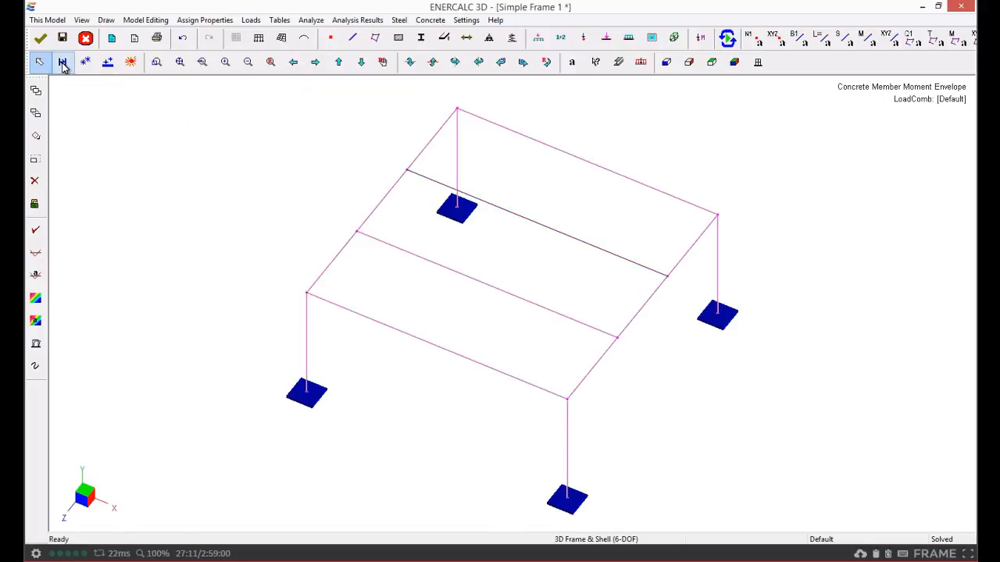
{"action": "left_click", "coordinate": [399, 22]}
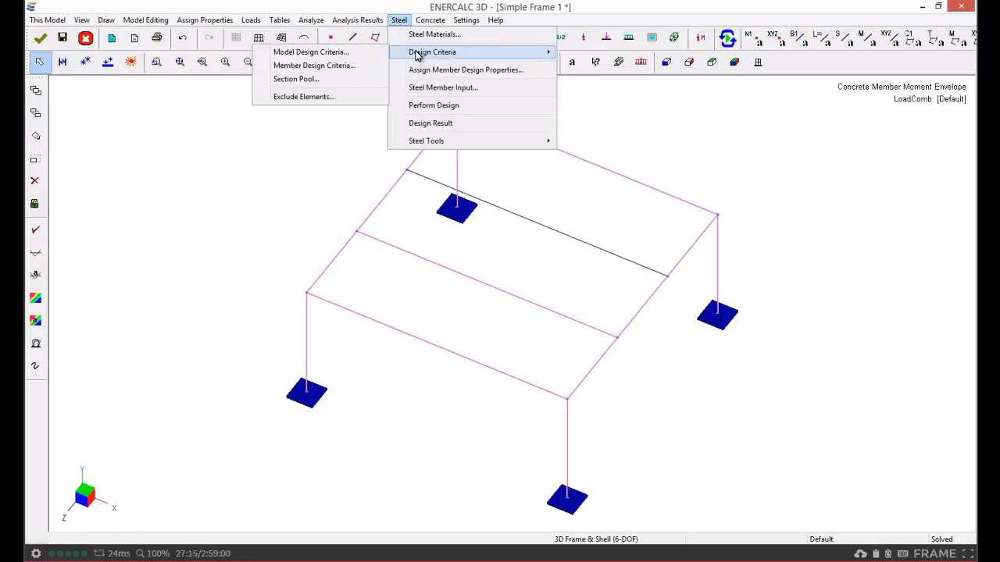
{"action": "left_click", "coordinate": [321, 99]}
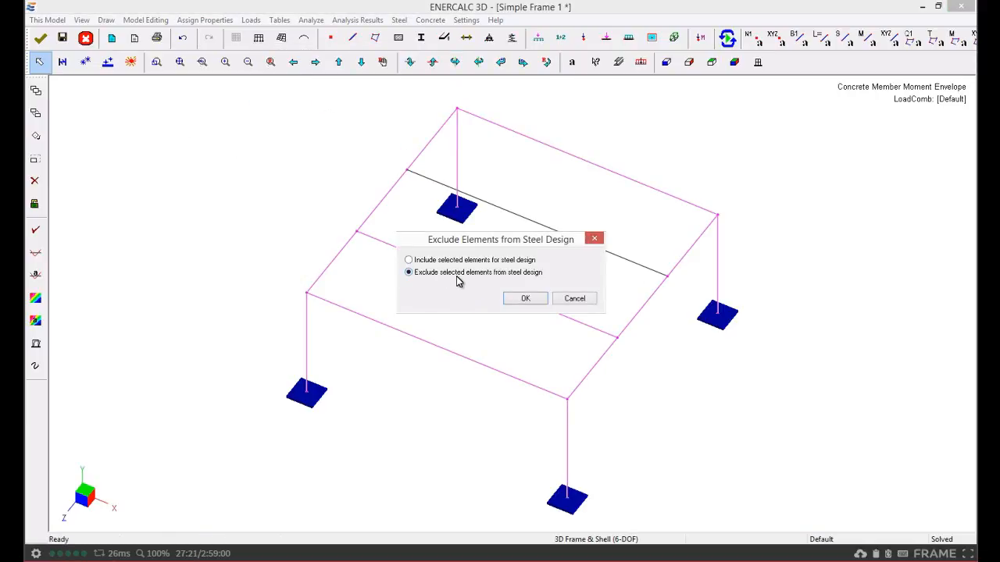
{"action": "left_click", "coordinate": [527, 300]}
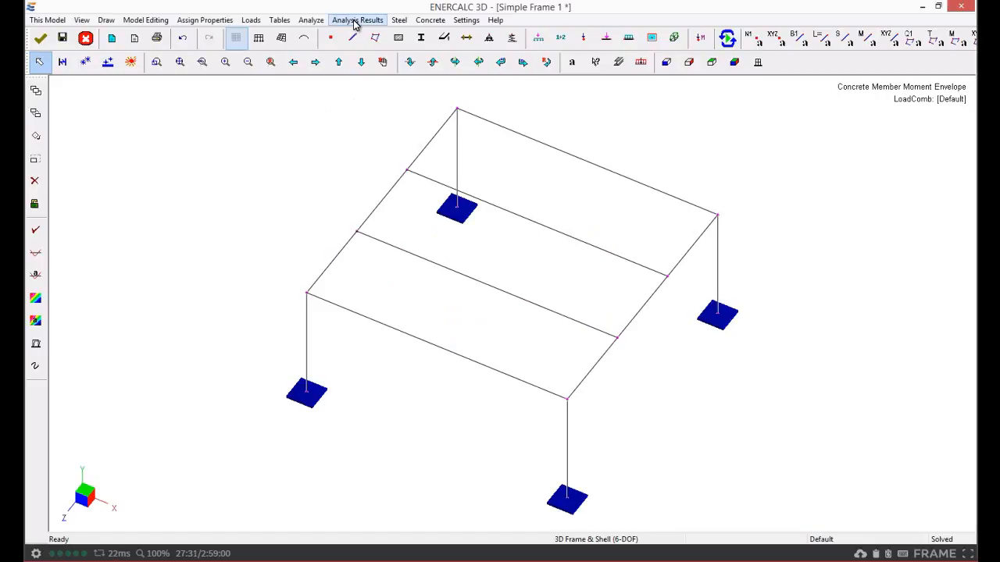
Review the design criteria and exclusion choices in the assign steel member design properties dialog, then close it
{"action": "left_click", "coordinate": [399, 21]}
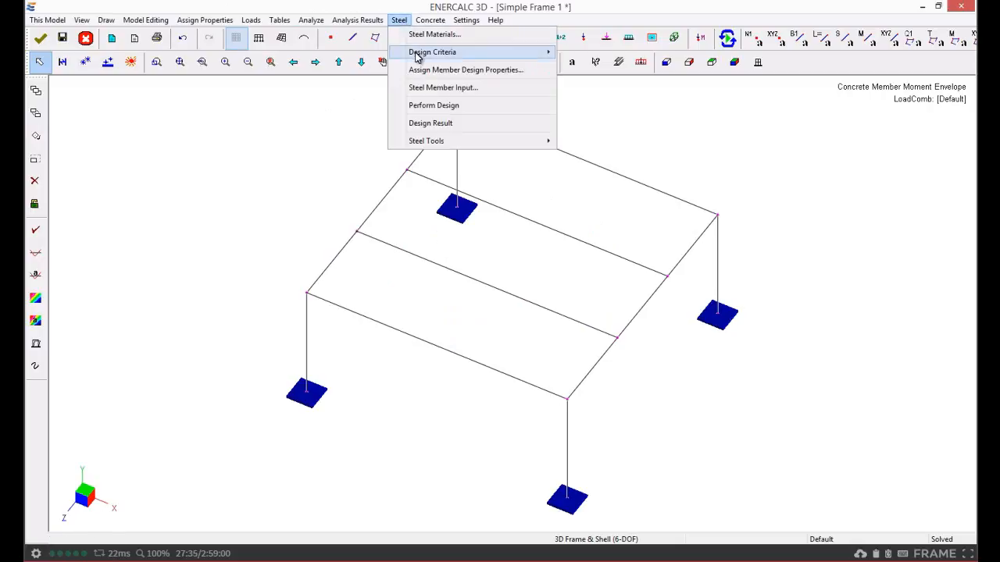
{"action": "mouse_move", "coordinate": [417, 56]}
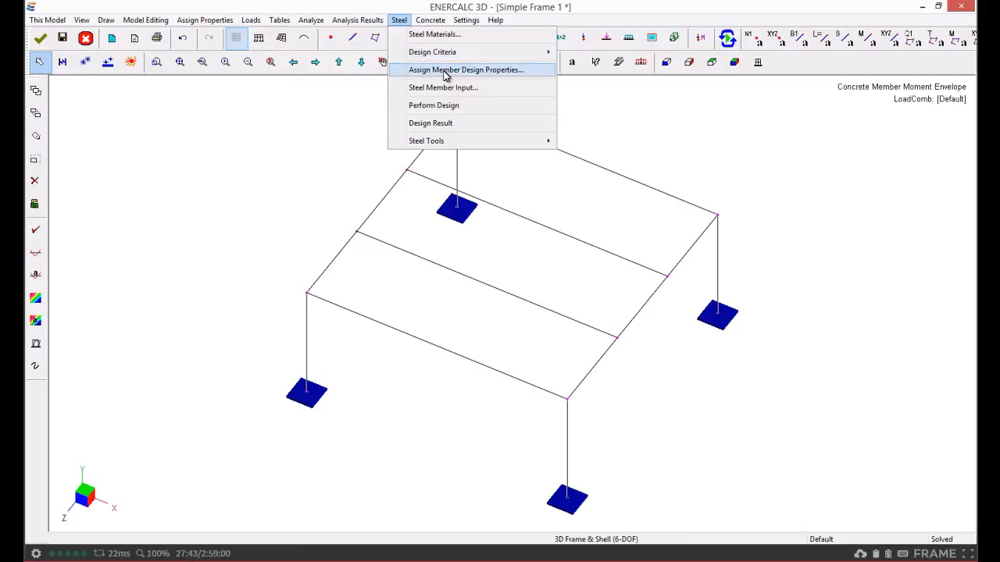
{"action": "left_click", "coordinate": [445, 71]}
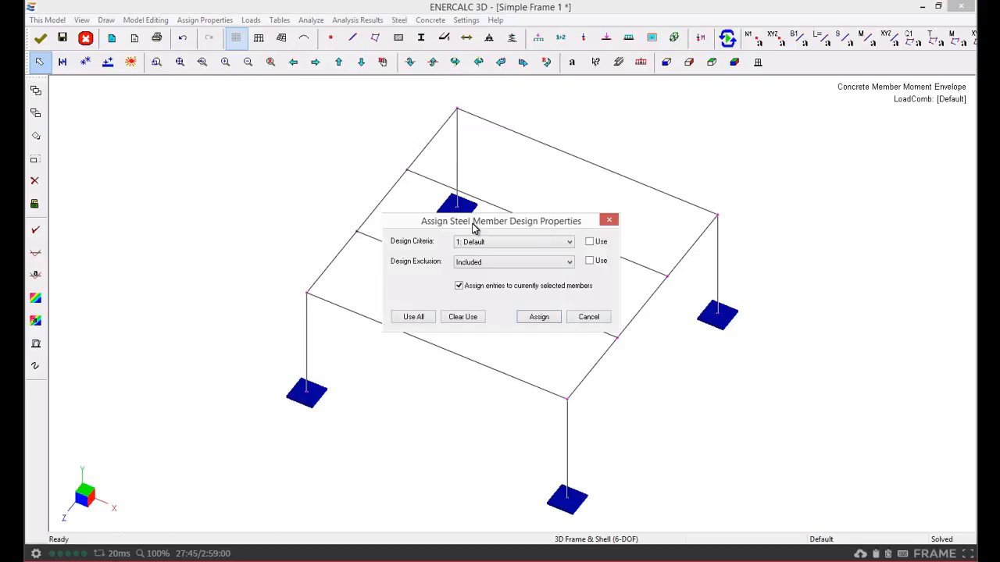
{"action": "left_click_drag", "start_coordinate": [463, 221], "coordinate": [177, 111]}
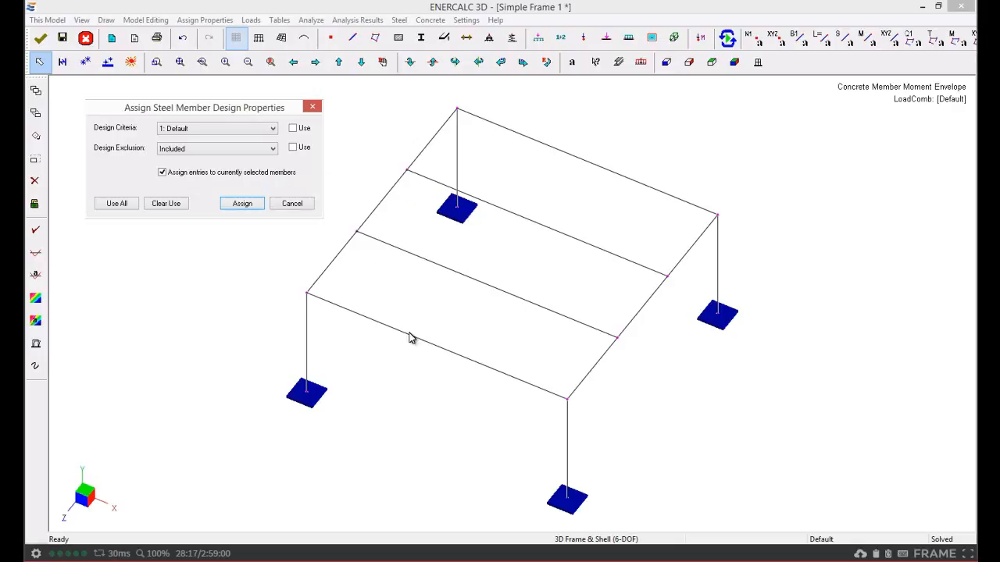
{"action": "left_click", "coordinate": [192, 130]}
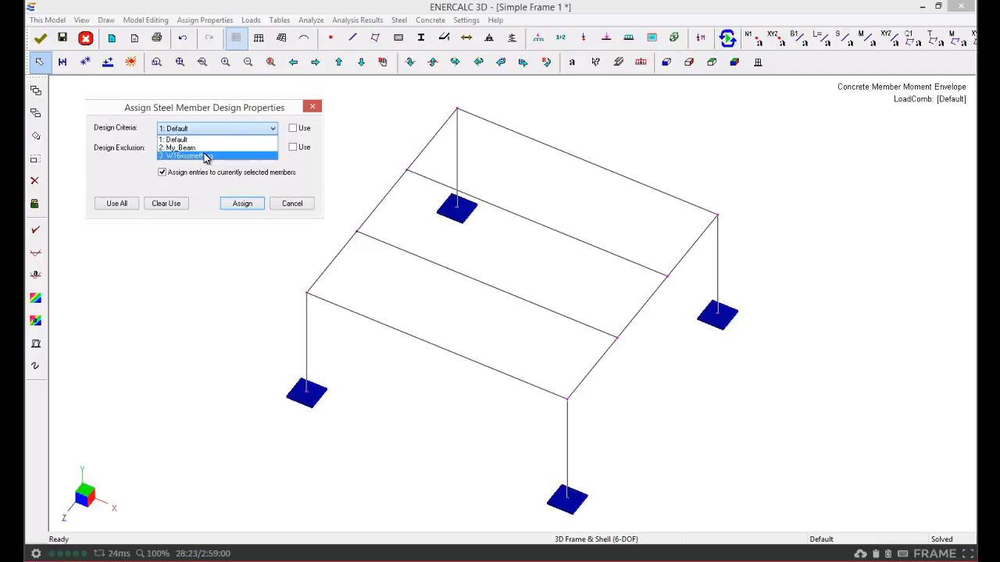
{"action": "left_click", "coordinate": [315, 160]}
{"action": "left_click", "coordinate": [183, 149]}
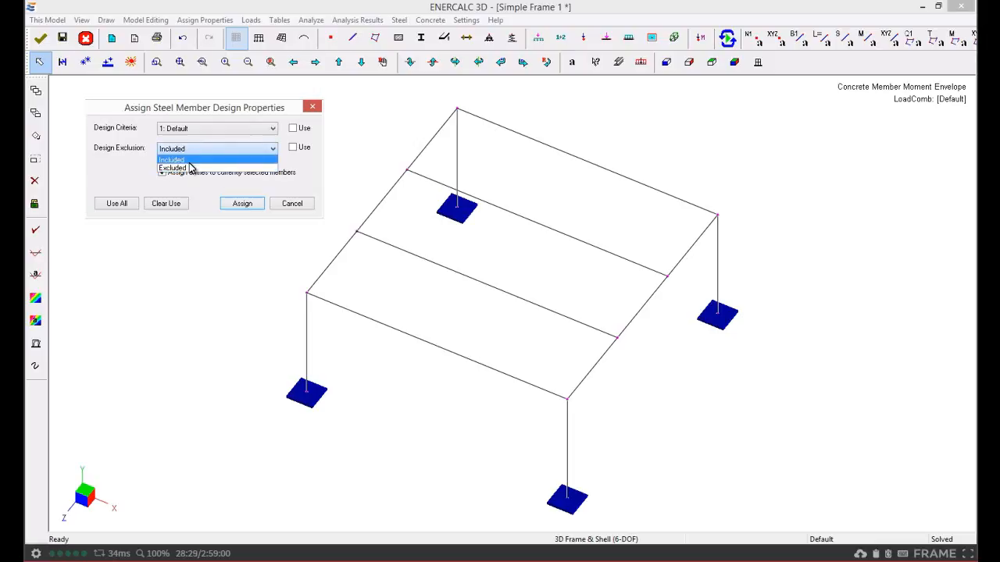
{"action": "left_click", "coordinate": [310, 168]}
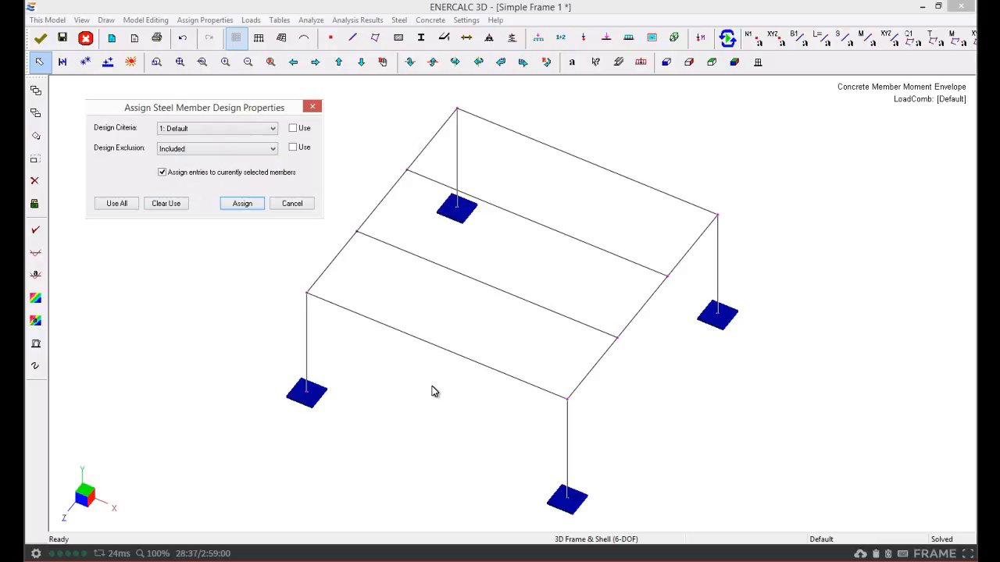
{"action": "left_click", "coordinate": [311, 108]}
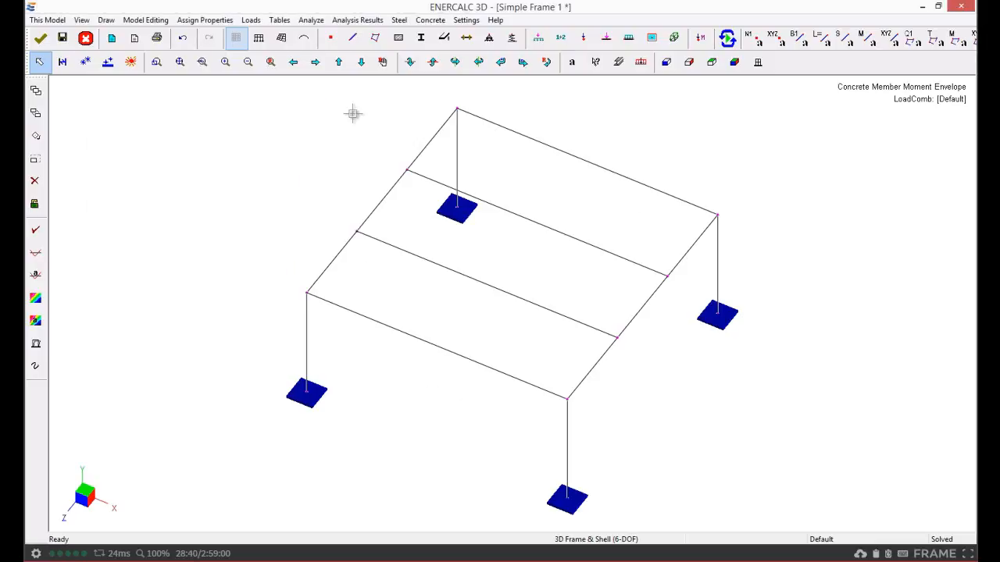
Open the steel member input sheet and switch member 7's exclusion to Included and back to Excluded
{"action": "left_click", "coordinate": [400, 20]}
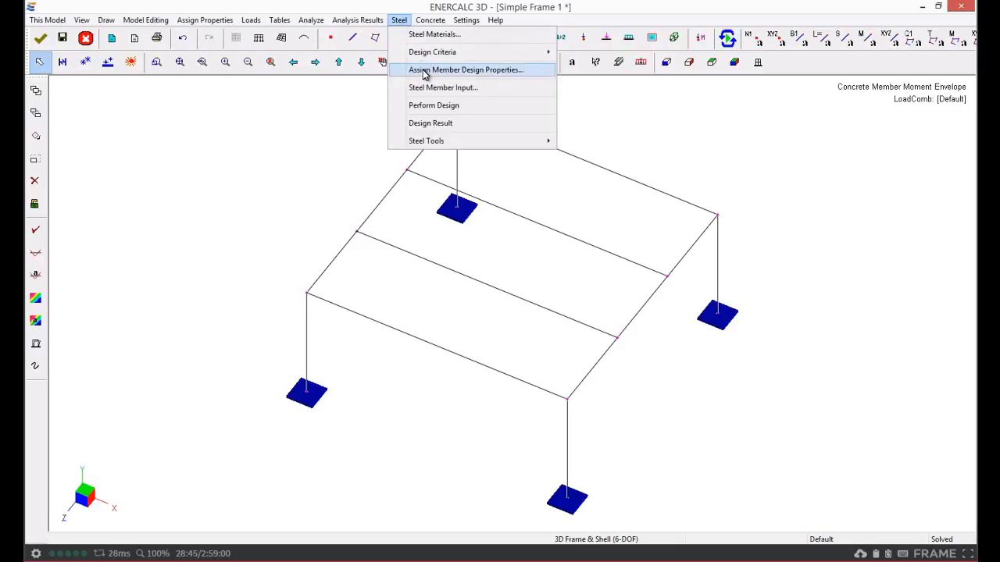
{"action": "left_click", "coordinate": [509, 88]}
{"action": "left_click_drag", "start_coordinate": [482, 139], "coordinate": [252, 98]}
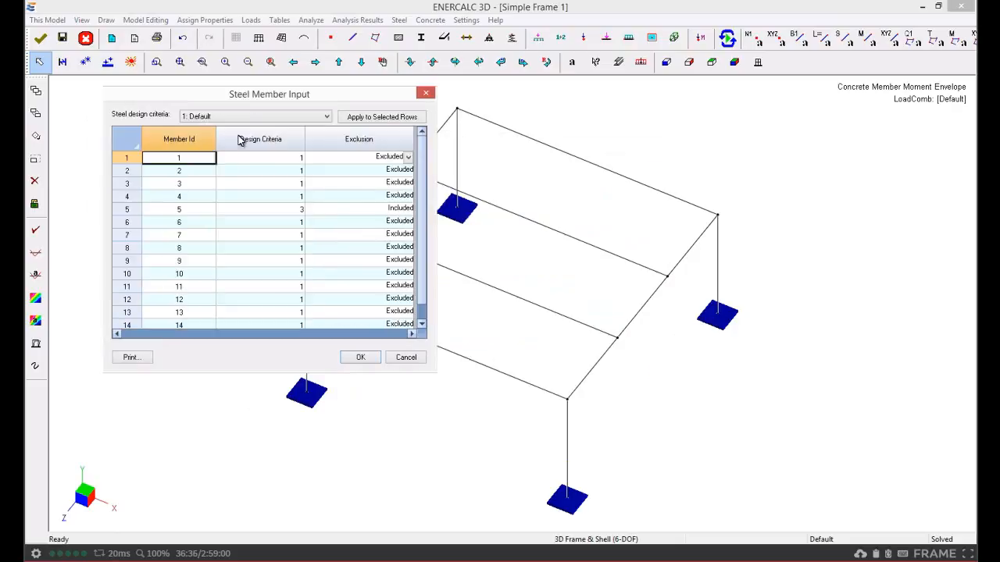
{"action": "left_click", "coordinate": [267, 208]}
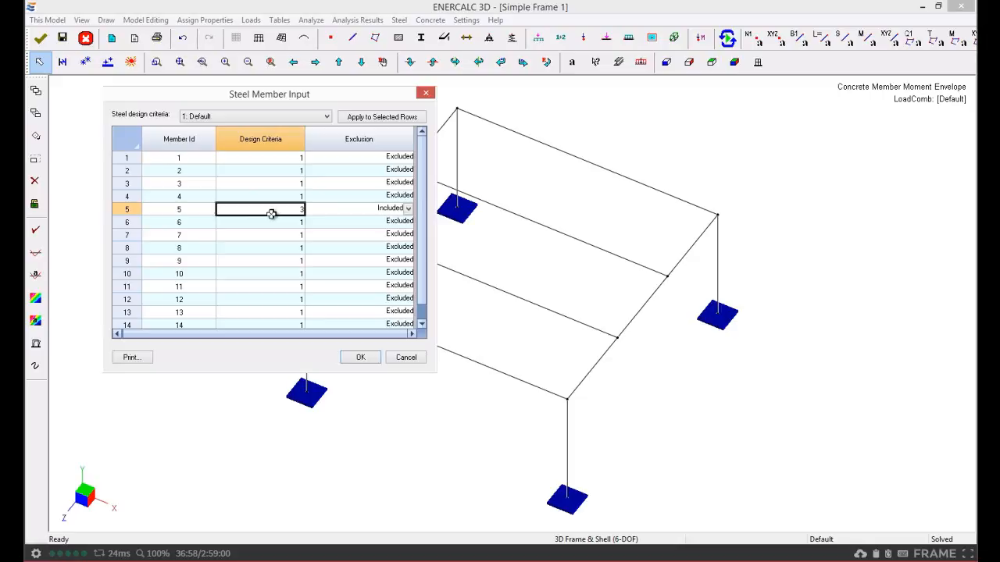
{"action": "left_click", "coordinate": [397, 233]}
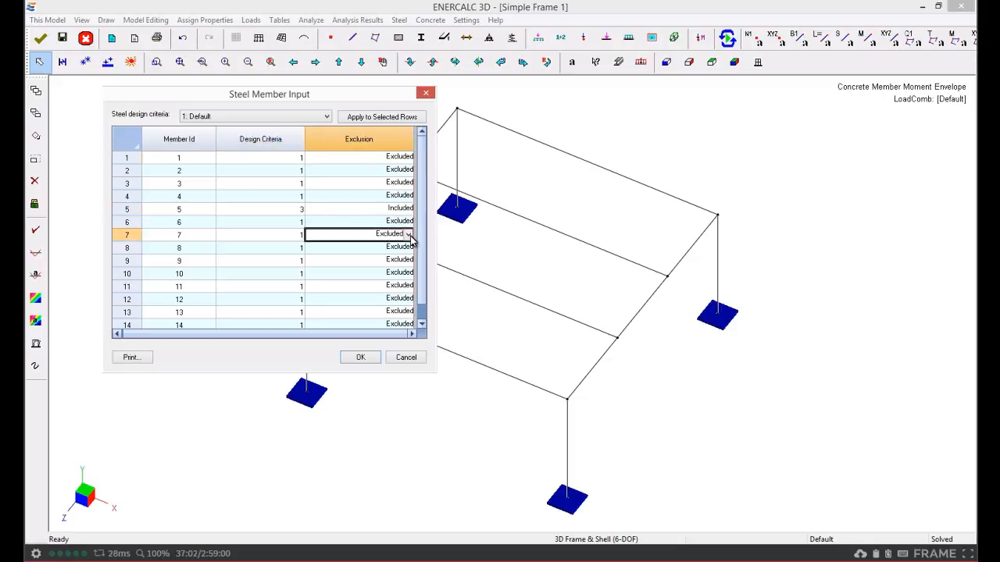
{"action": "left_click", "coordinate": [408, 233]}
{"action": "left_click", "coordinate": [344, 246]}
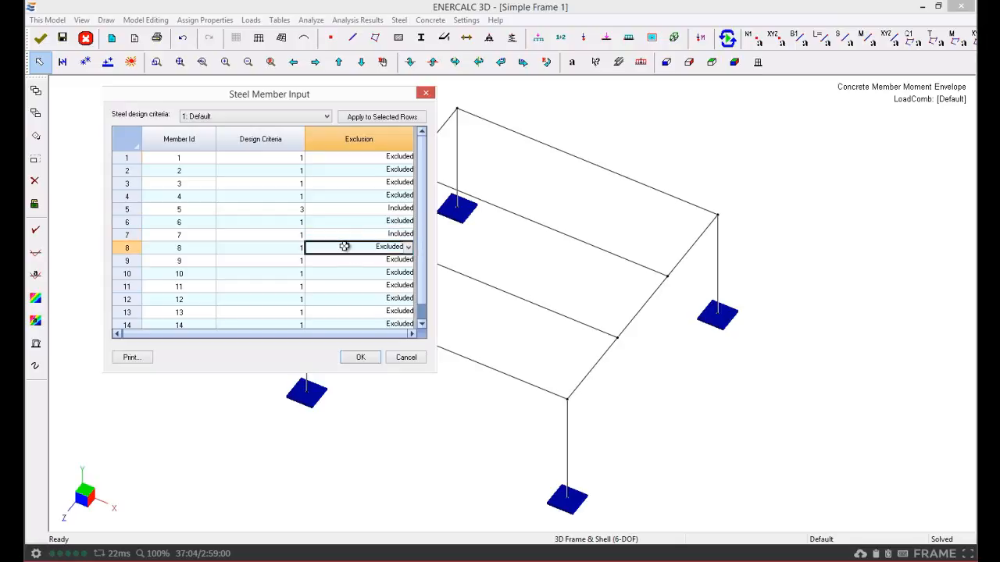
{"action": "left_click", "coordinate": [407, 234]}
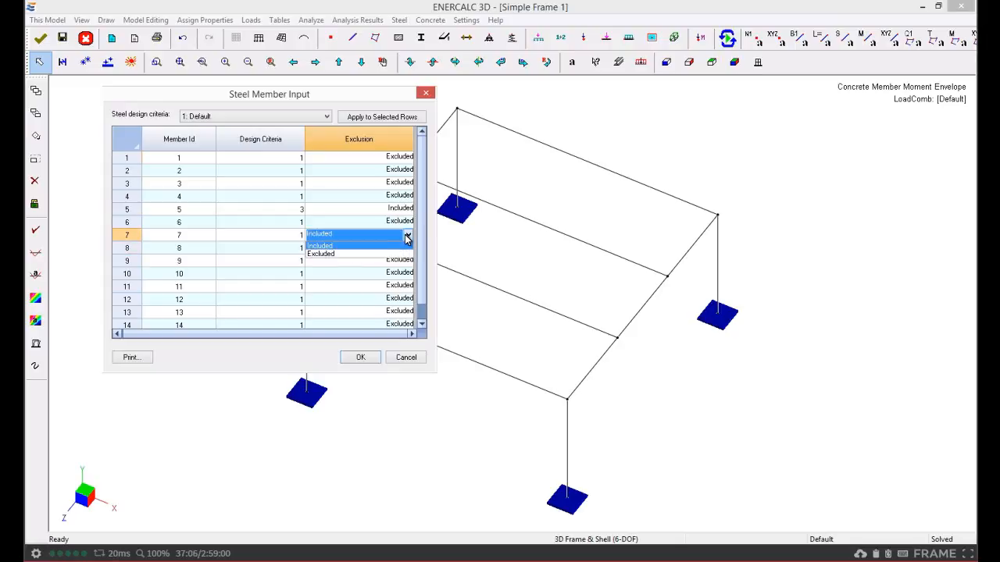
{"action": "left_click", "coordinate": [332, 253]}
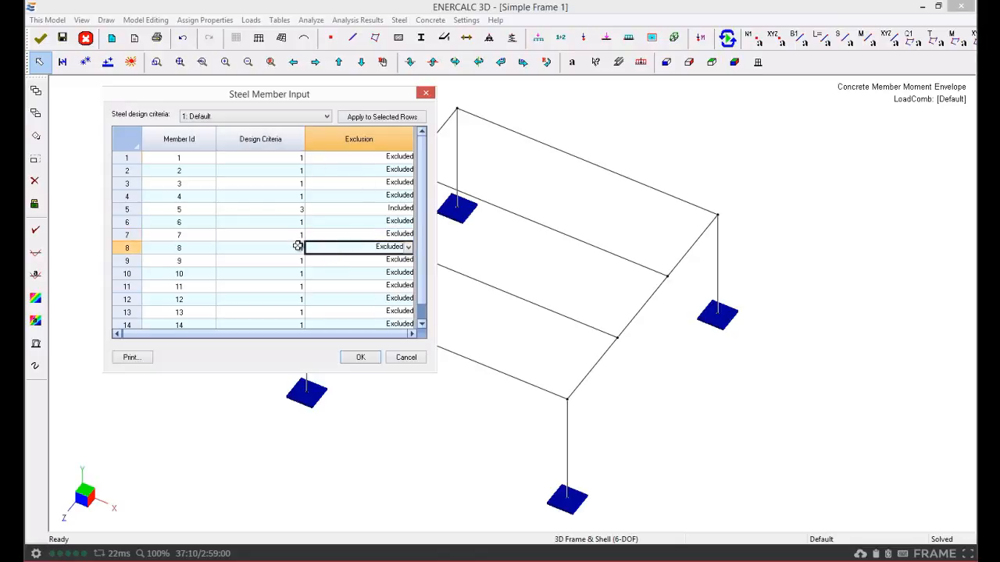
Apply the 2: My_Beam design criteria to member 5's row
{"action": "left_click", "coordinate": [291, 209]}
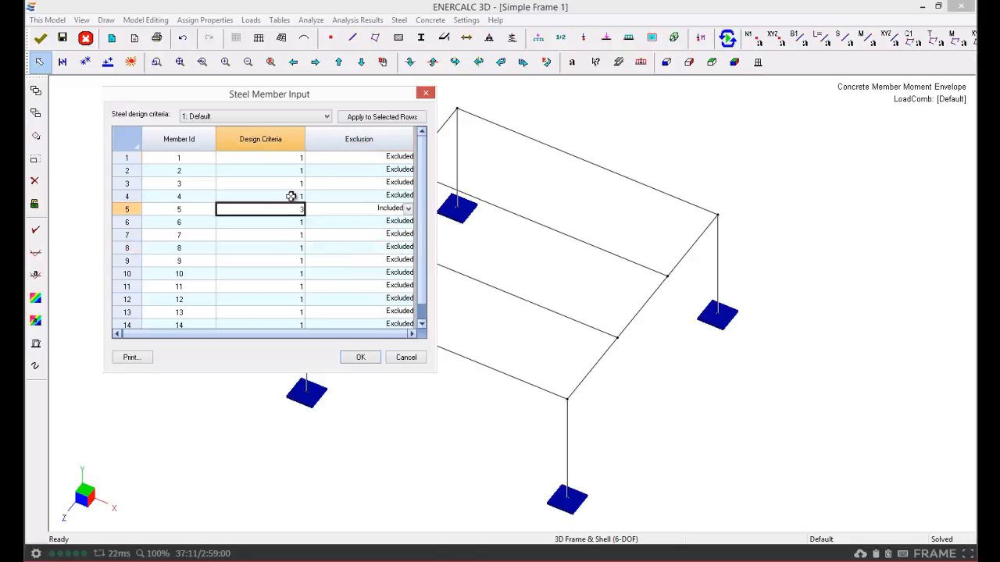
{"action": "left_click", "coordinate": [276, 120]}
{"action": "left_click", "coordinate": [222, 135]}
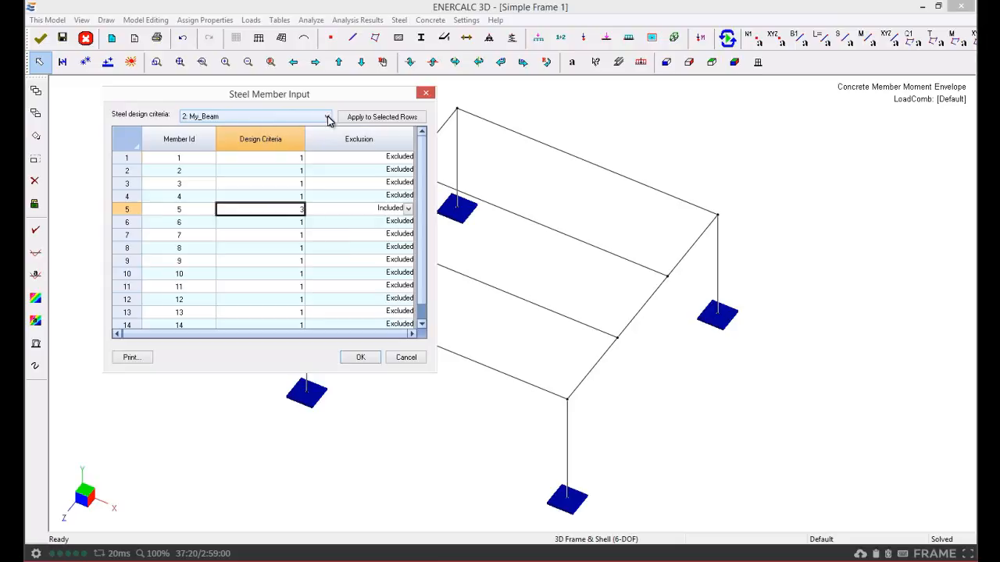
{"action": "left_click", "coordinate": [361, 118]}
Apply the 3: W16xsomething design criteria to member 5's row and confirm the member input sheet
{"action": "left_click", "coordinate": [316, 118]}
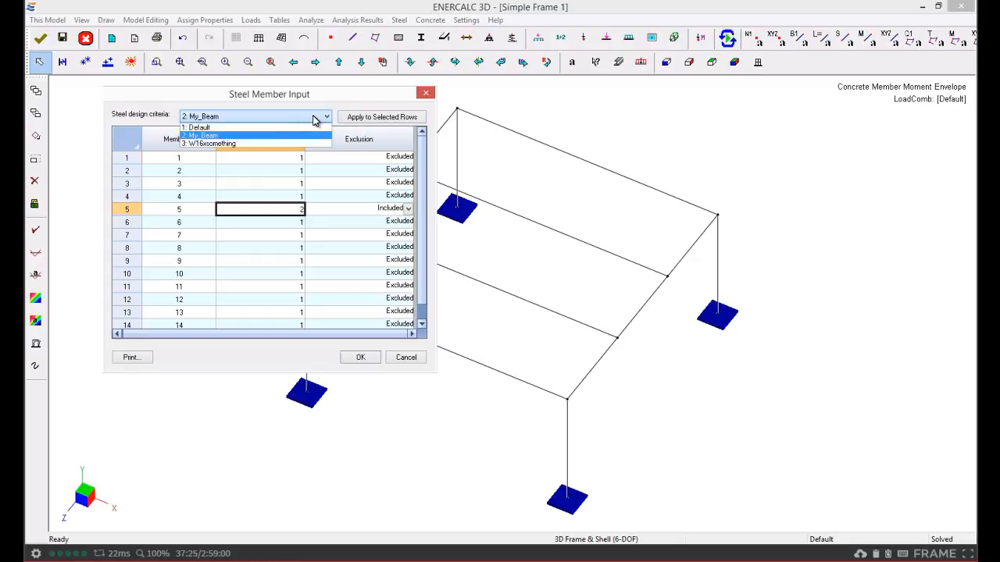
{"action": "left_click", "coordinate": [225, 144]}
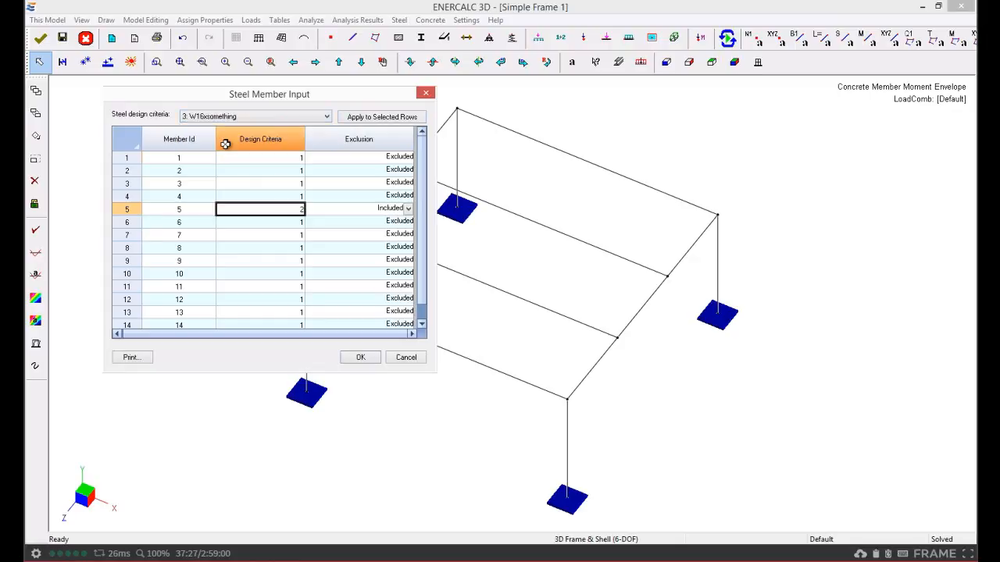
{"action": "left_click", "coordinate": [380, 118]}
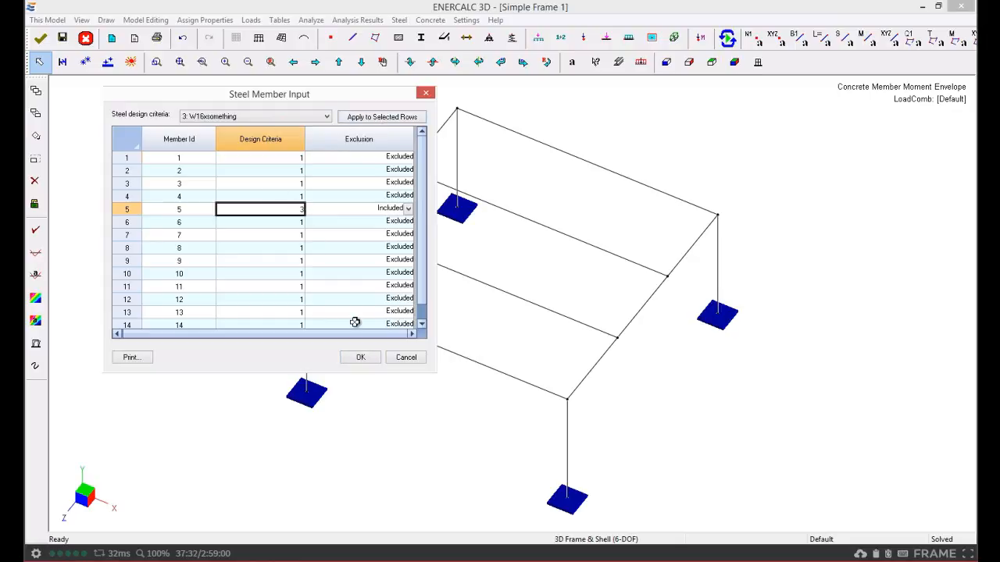
{"action": "left_click", "coordinate": [369, 360]}
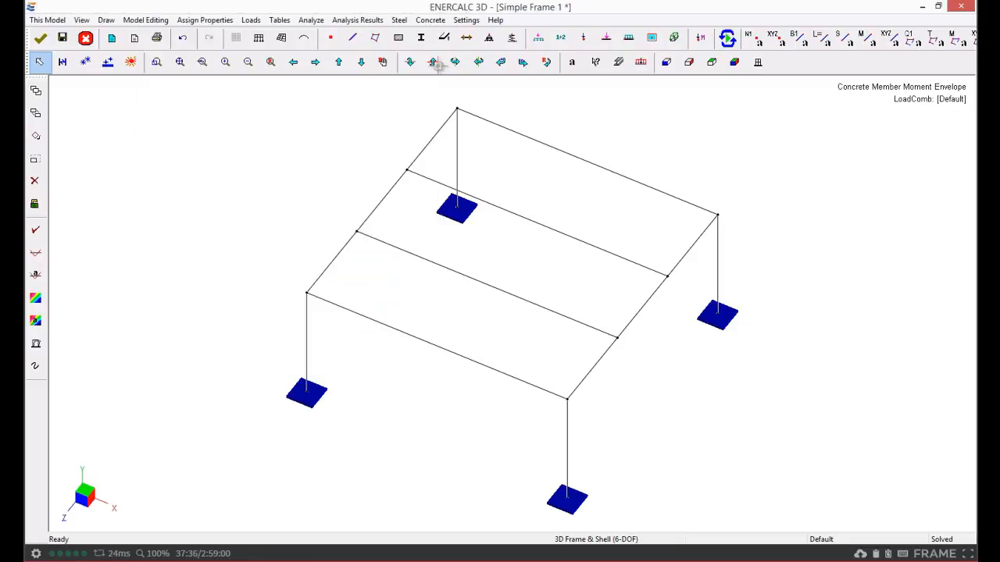
Run the steel design
{"action": "left_click", "coordinate": [399, 20]}
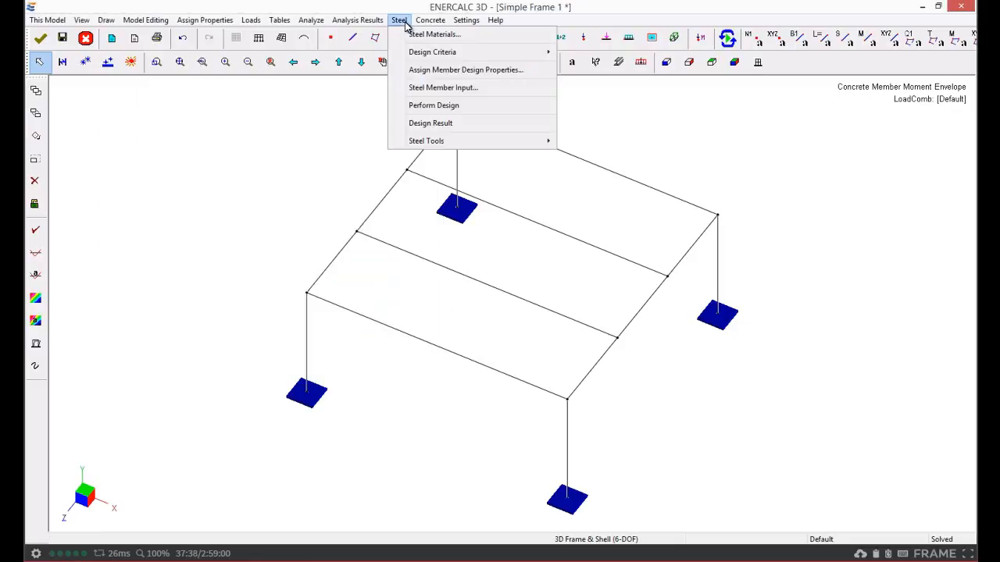
{"action": "left_click", "coordinate": [434, 109]}
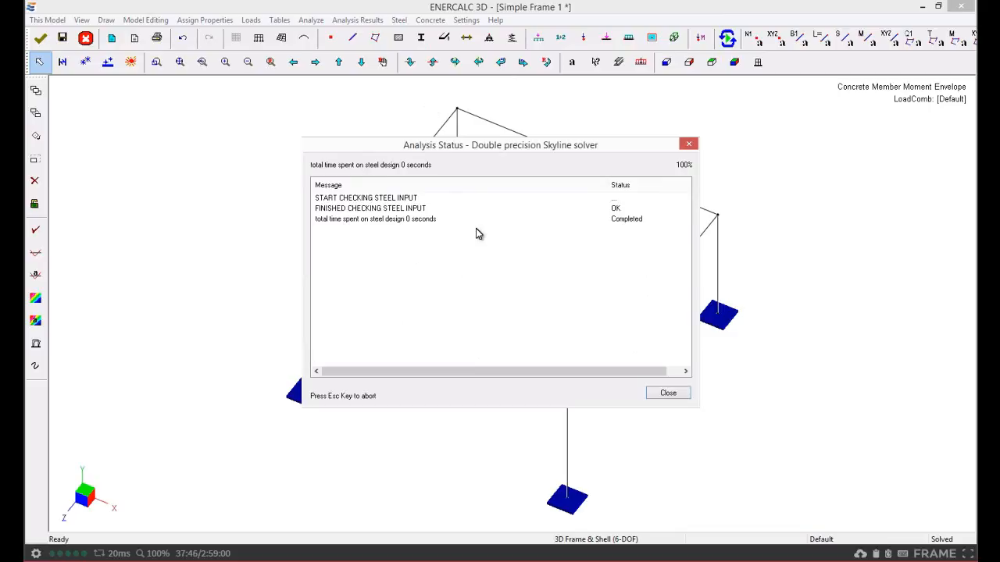
Open the steel design result sheet and widen it to review member 5's design check values
{"action": "left_click", "coordinate": [667, 394]}
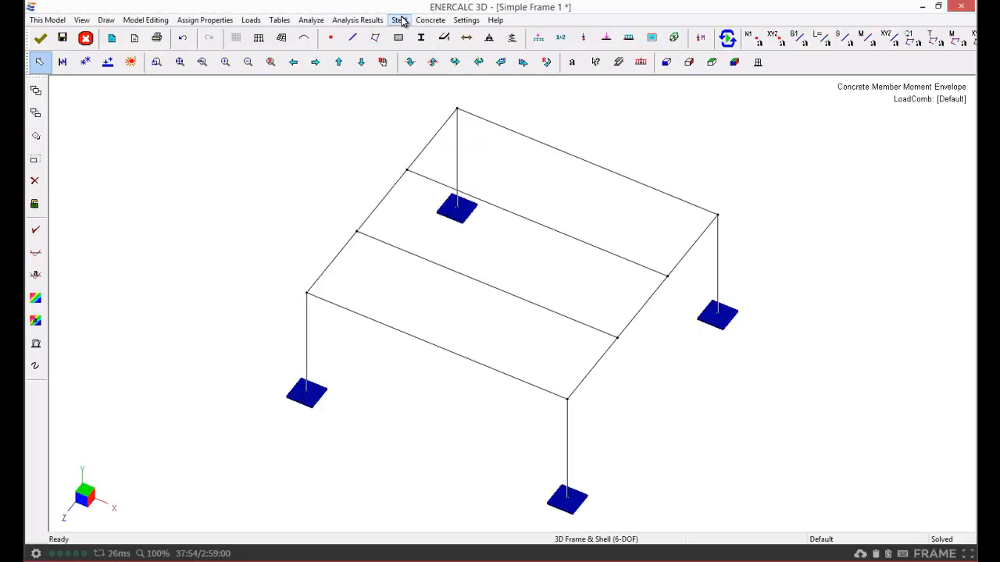
{"action": "left_click", "coordinate": [399, 21]}
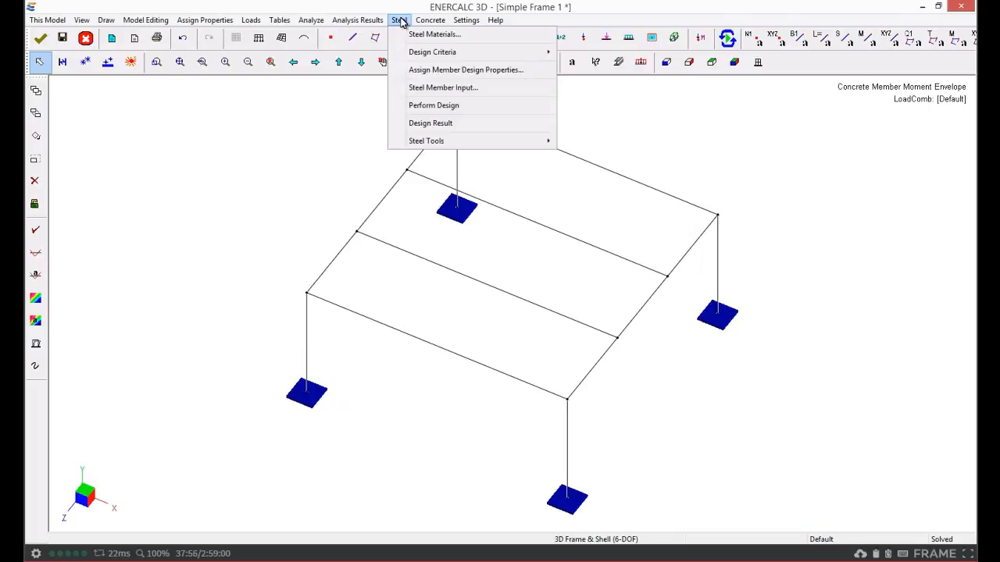
{"action": "left_click", "coordinate": [430, 123]}
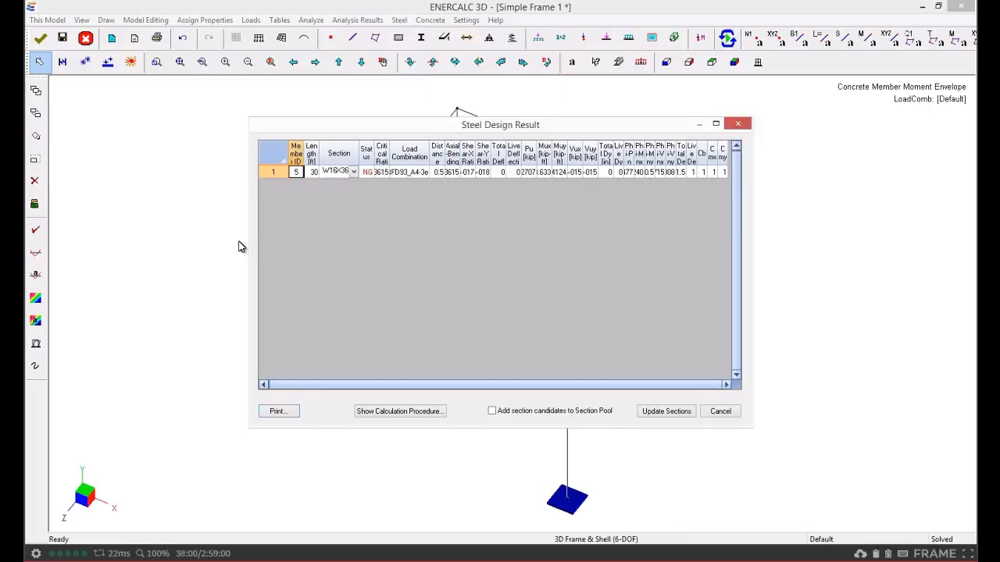
{"action": "left_click_drag", "start_coordinate": [247, 239], "coordinate": [53, 215]}
{"action": "left_click_drag", "start_coordinate": [753, 225], "coordinate": [971, 227]}
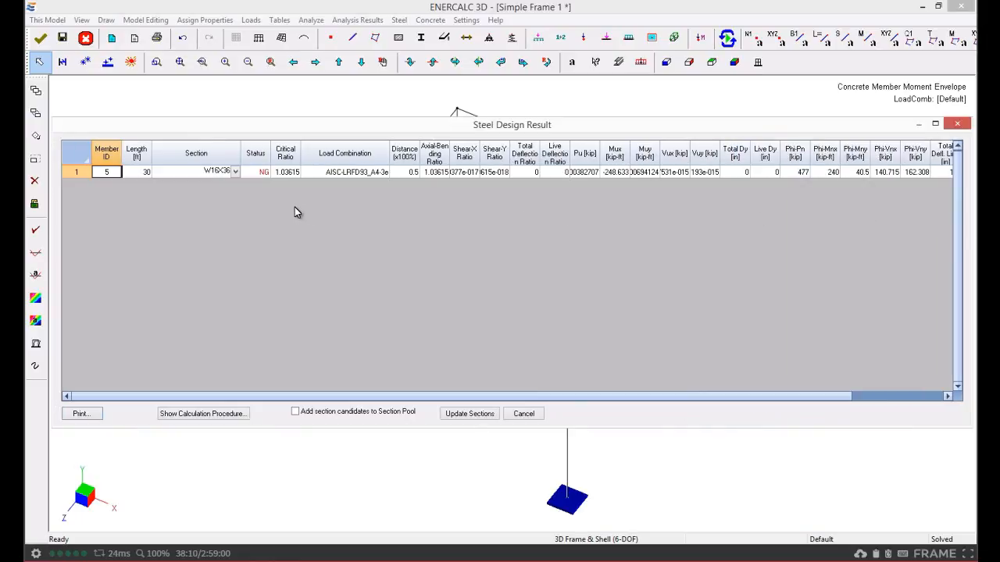
{"action": "left_click_drag", "start_coordinate": [239, 150], "coordinate": [212, 150]}
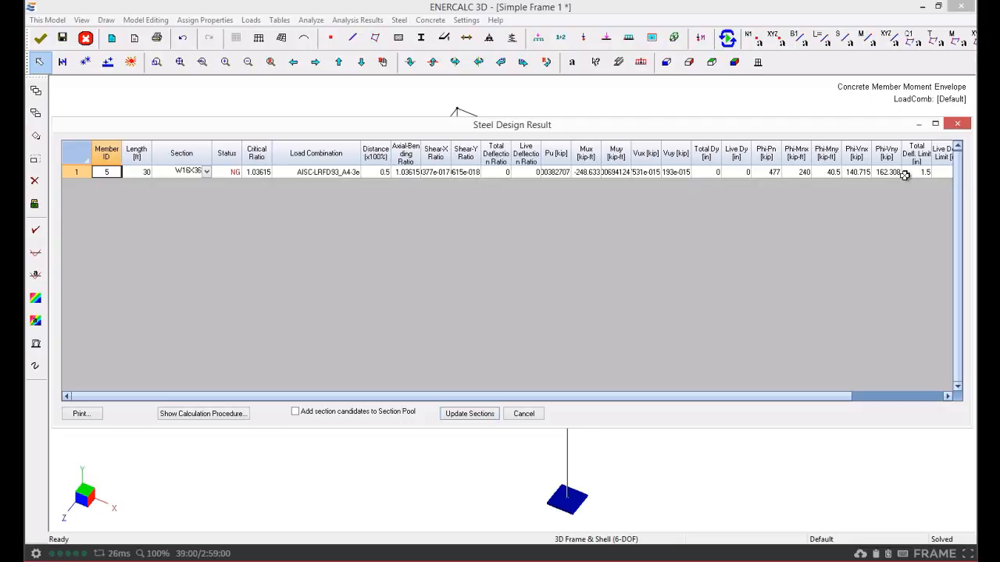
{"action": "left_click_drag", "start_coordinate": [862, 401], "coordinate": [911, 401]}
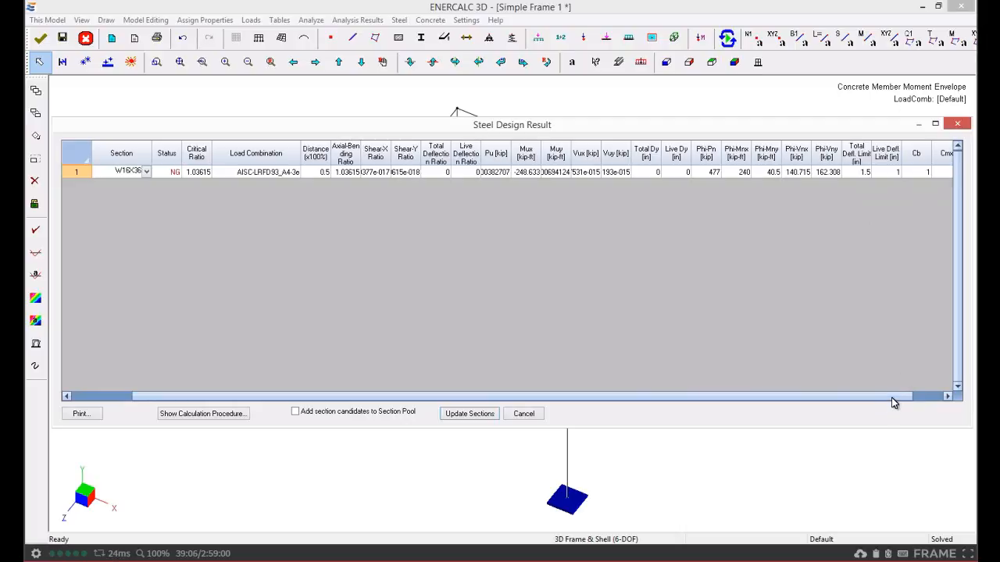
{"action": "left_click_drag", "start_coordinate": [902, 399], "coordinate": [936, 398]}
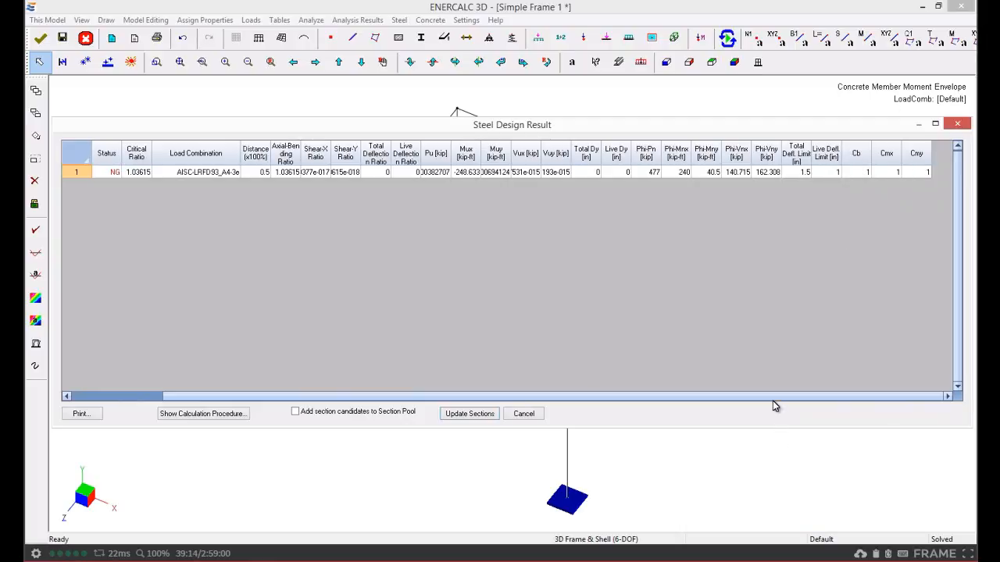
{"action": "left_click_drag", "start_coordinate": [772, 399], "coordinate": [629, 394]}
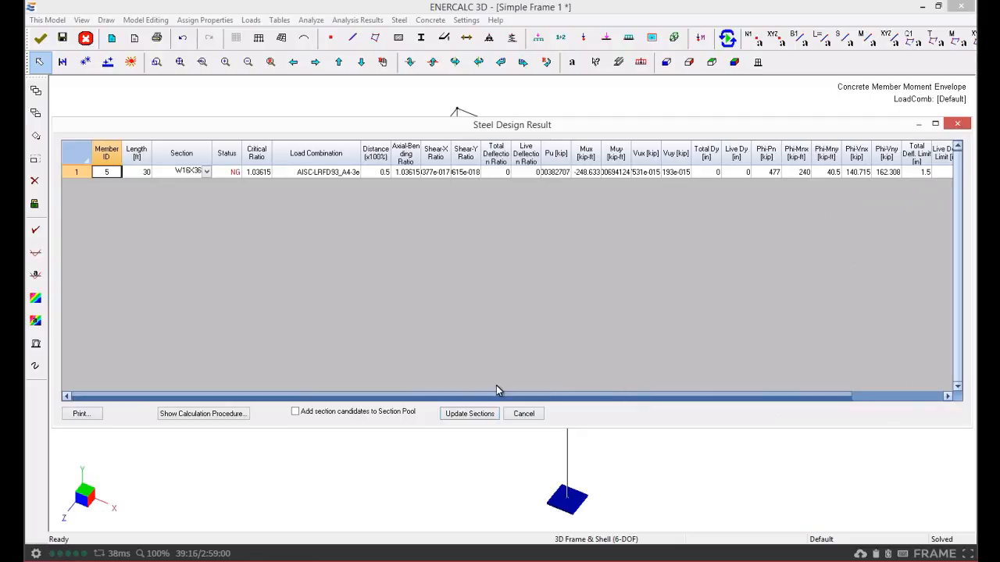
Change member 5's section to W16X40 and update the model's sections
{"action": "left_click", "coordinate": [208, 173]}
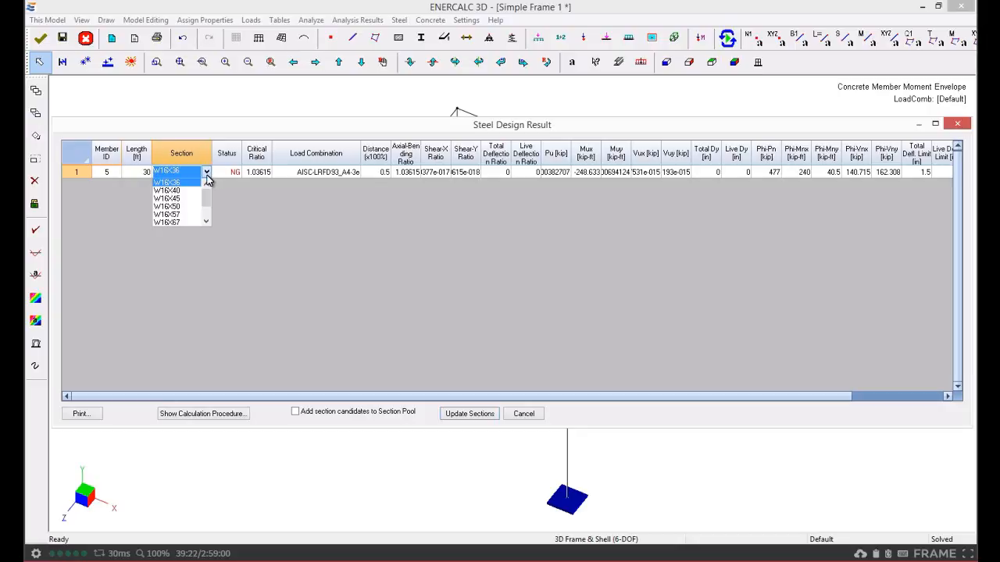
{"action": "scroll", "coordinate": [206, 199], "scroll_direction": "down", "scroll_amount": 1}
{"action": "left_click_drag", "start_coordinate": [204, 216], "coordinate": [205, 197]}
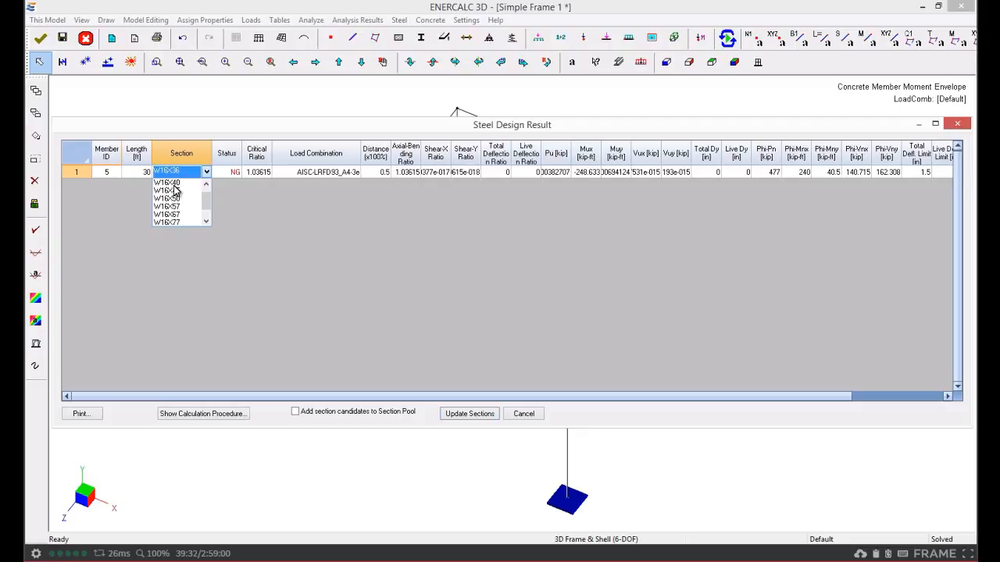
{"action": "left_click", "coordinate": [173, 185]}
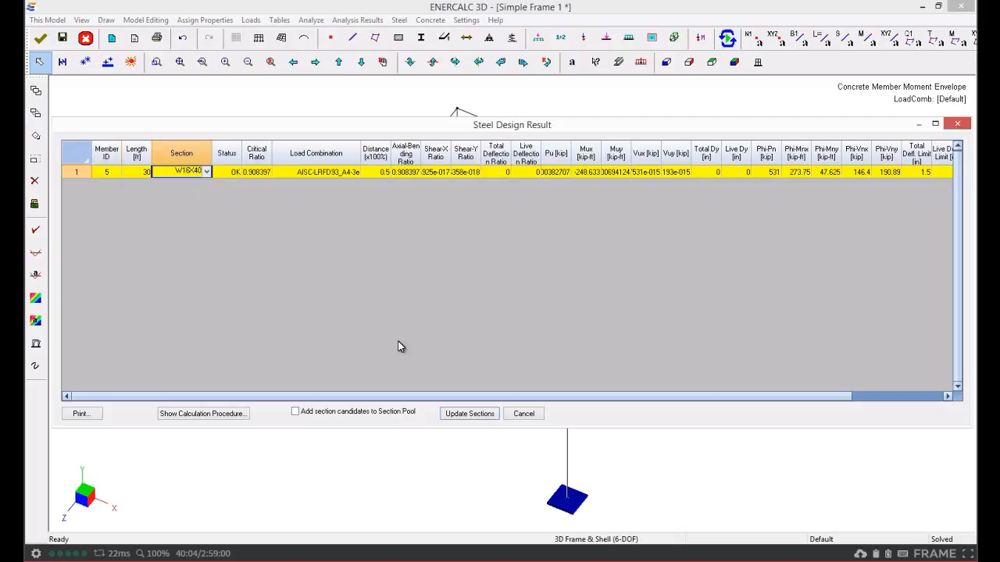
{"action": "left_click", "coordinate": [477, 417]}
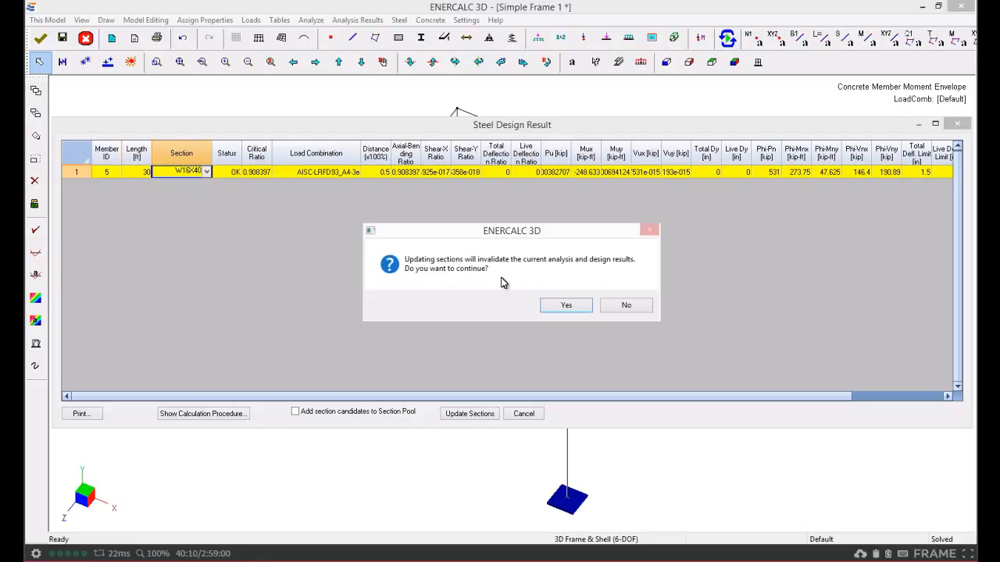
{"action": "left_click", "coordinate": [561, 307]}
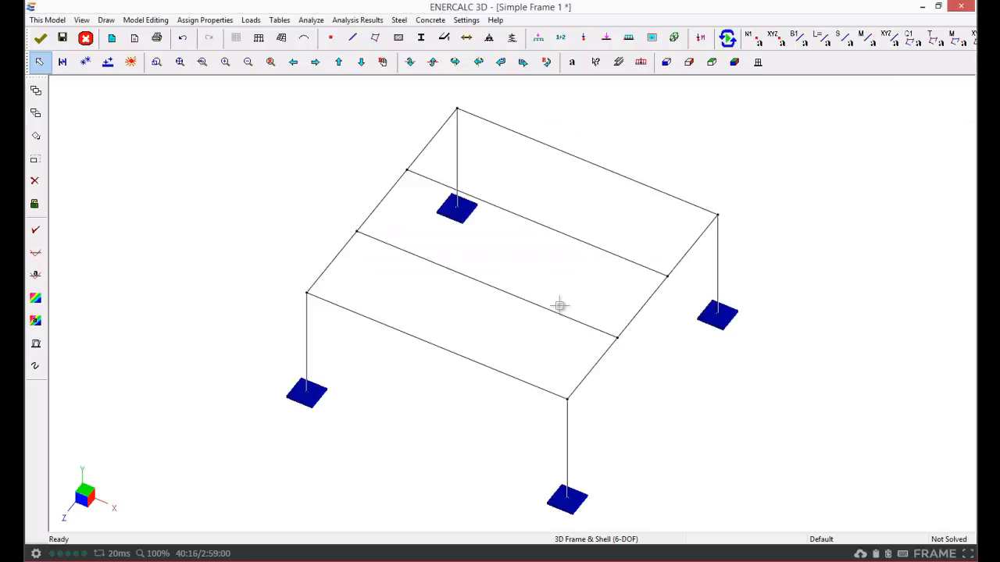
Rerun the analysis and perform the steel design again
{"action": "left_click", "coordinate": [727, 38]}
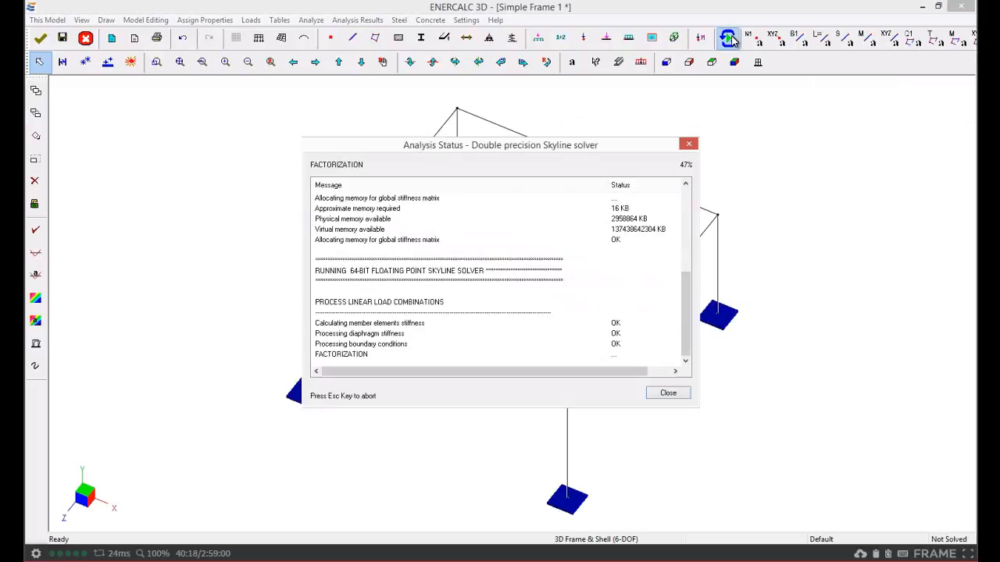
{"action": "left_click", "coordinate": [668, 393]}
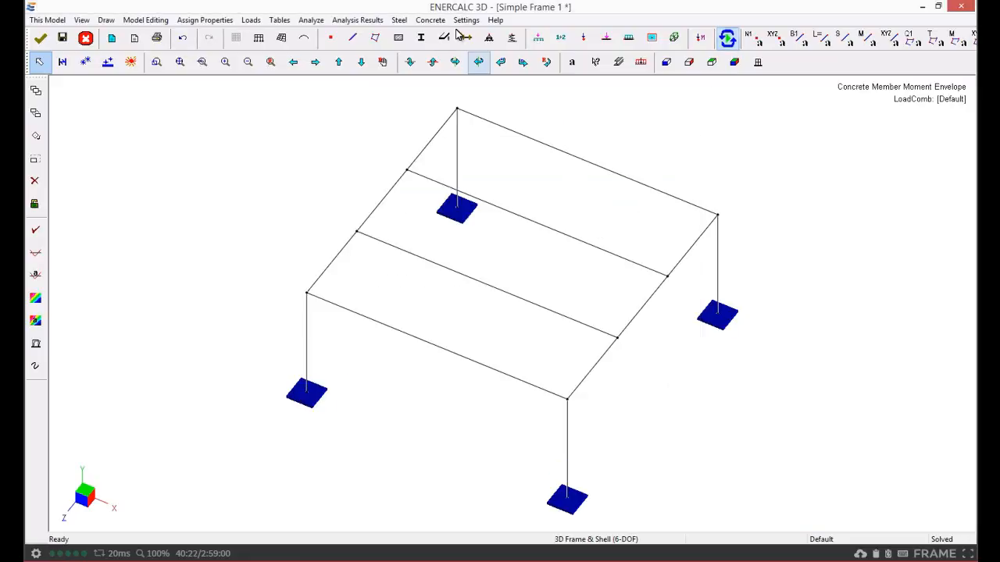
{"action": "left_click", "coordinate": [399, 22]}
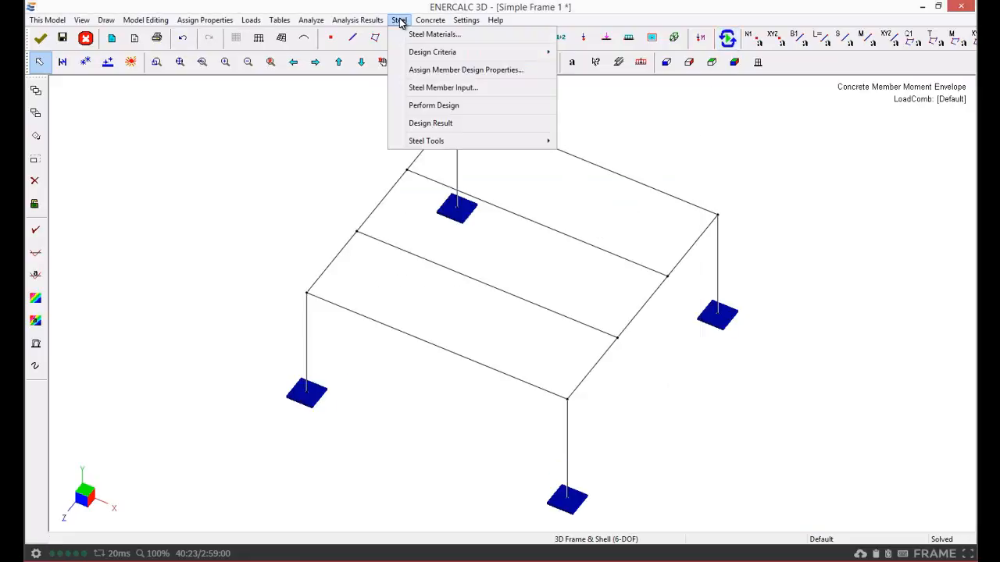
{"action": "left_click", "coordinate": [418, 106]}
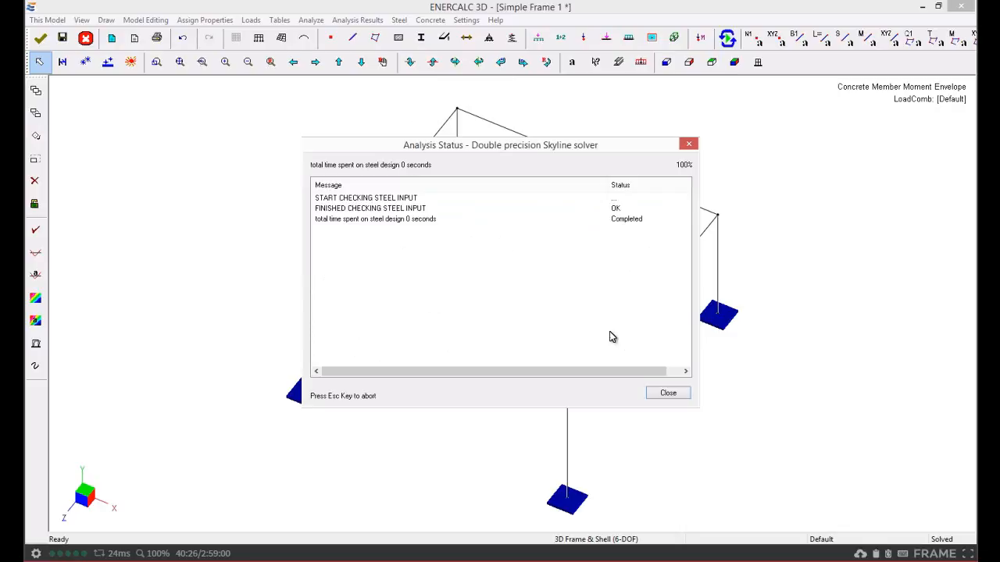
{"action": "left_click", "coordinate": [670, 395]}
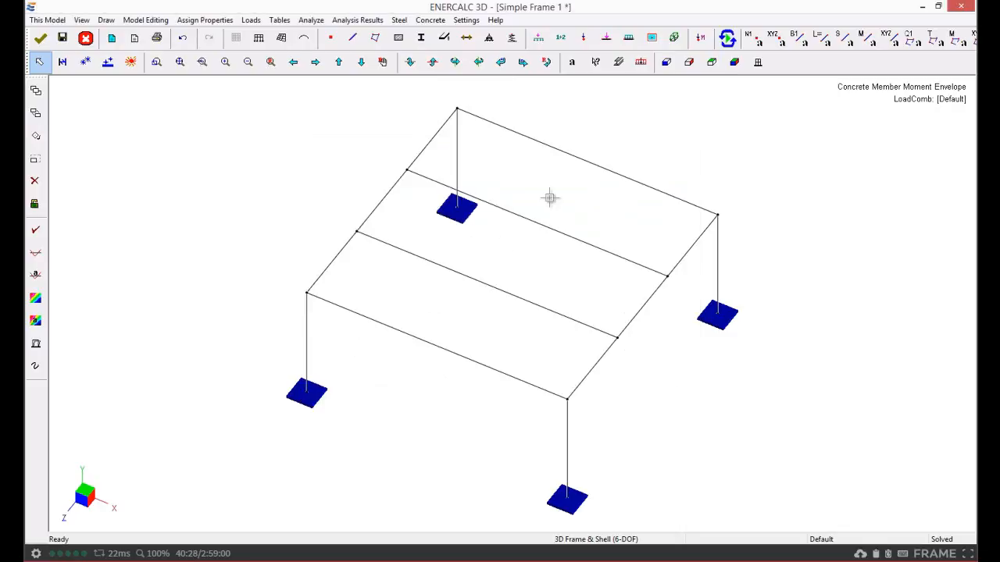
Open the steel design result sheet again and widen it to review member 5's updated ratios
{"action": "left_click", "coordinate": [399, 20]}
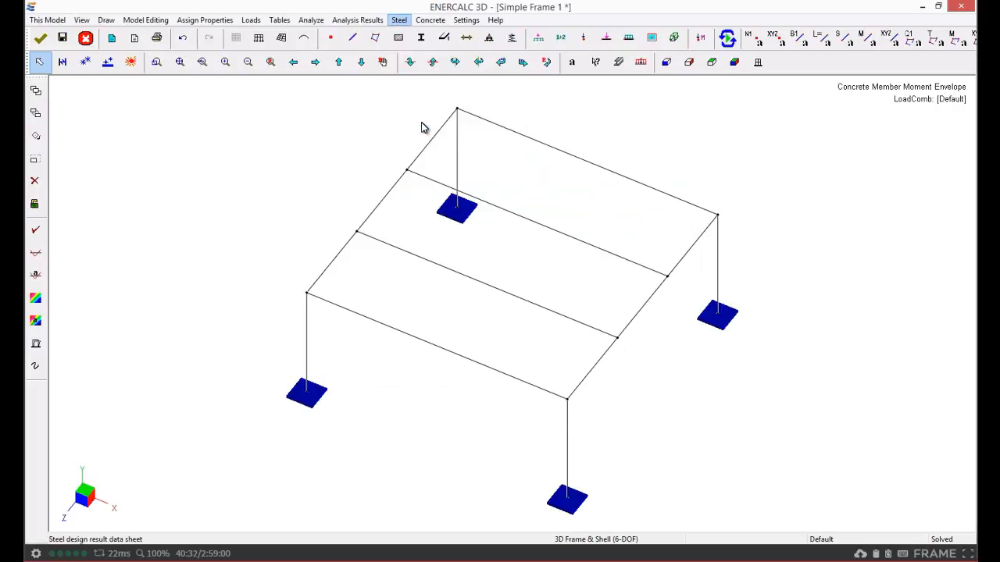
{"action": "left_click", "coordinate": [422, 125]}
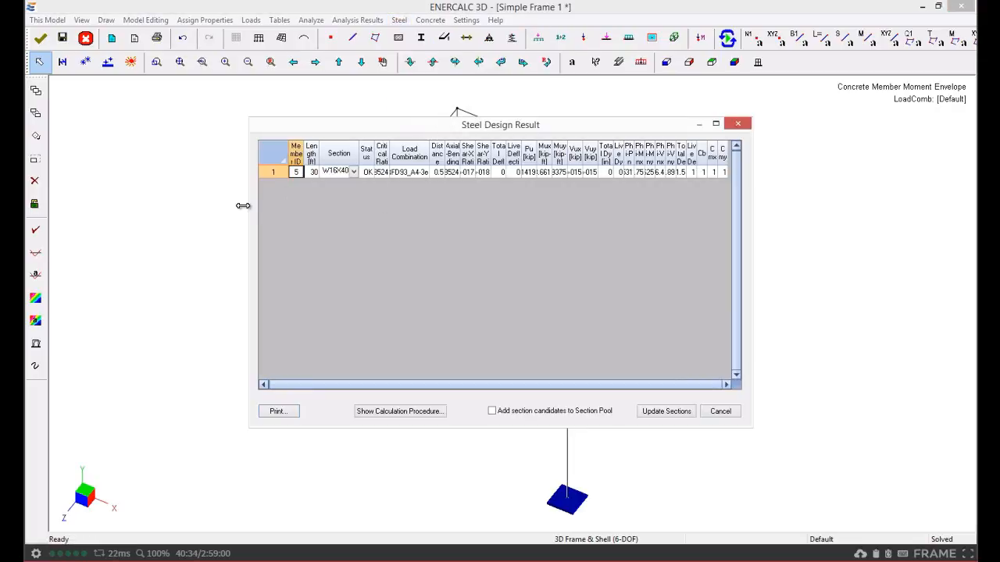
{"action": "left_click_drag", "start_coordinate": [248, 204], "coordinate": [53, 203]}
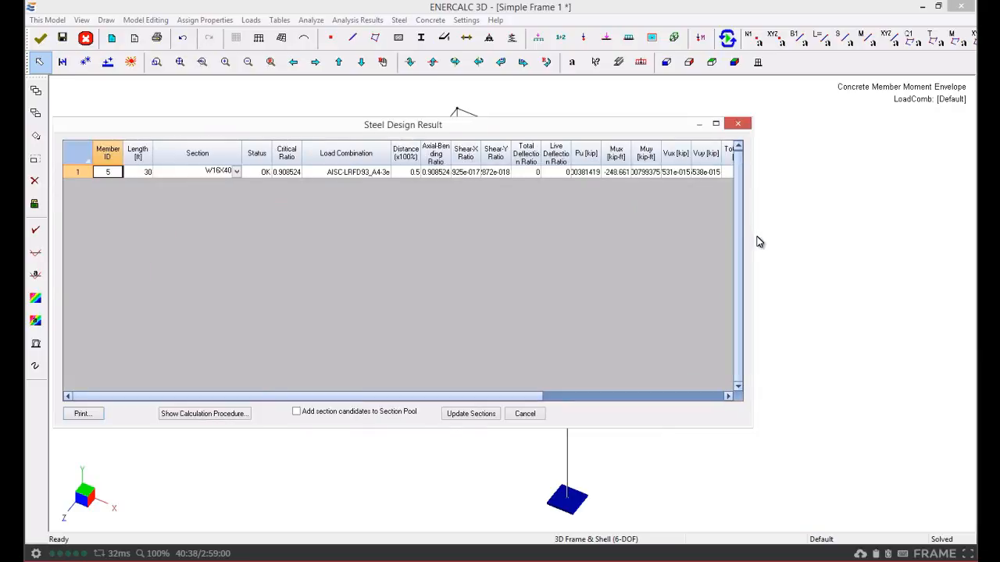
{"action": "left_click_drag", "start_coordinate": [753, 238], "coordinate": [965, 242]}
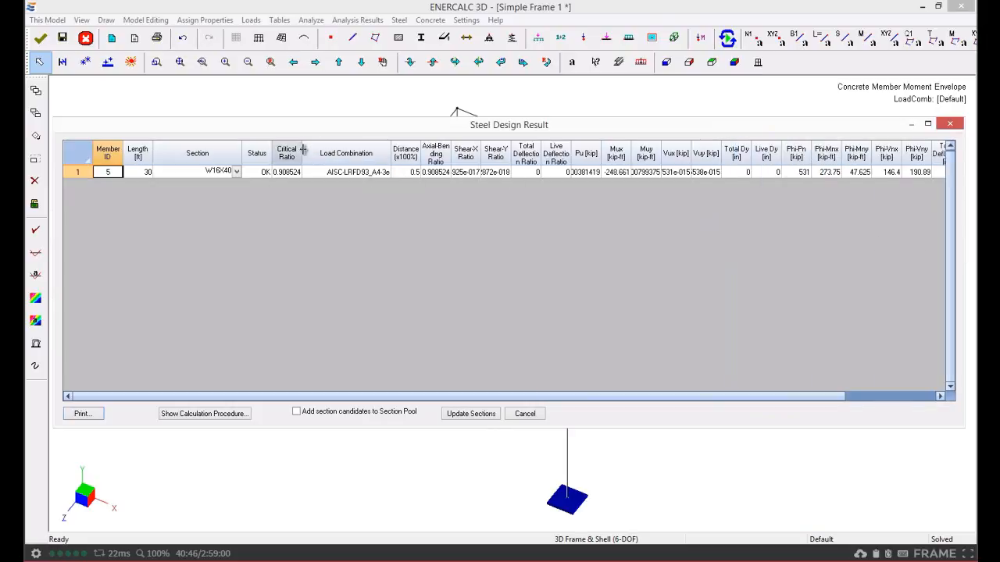
{"action": "left_click_drag", "start_coordinate": [304, 146], "coordinate": [312, 148]}
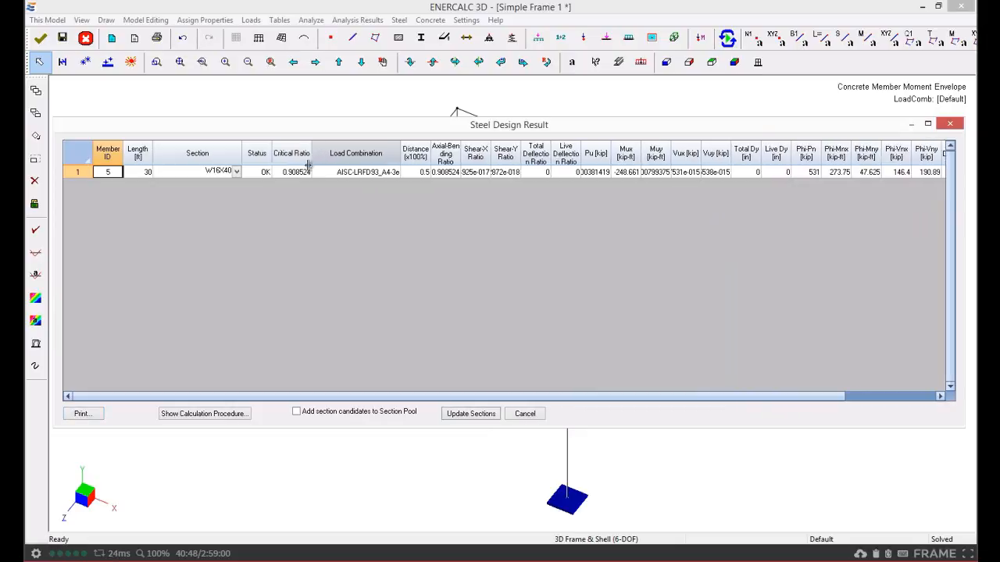
{"action": "left_click", "coordinate": [300, 172]}
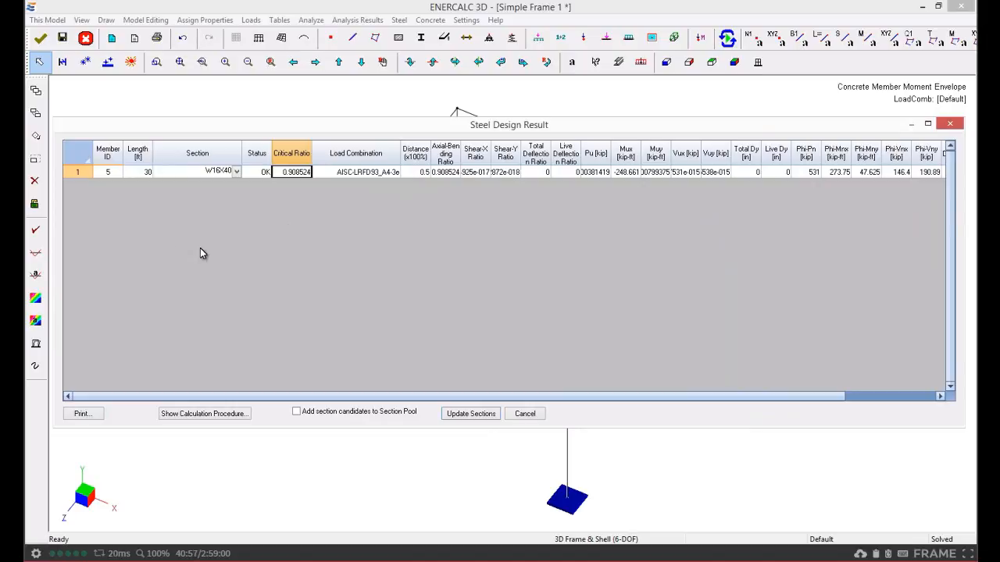
{"action": "left_click", "coordinate": [262, 172]}
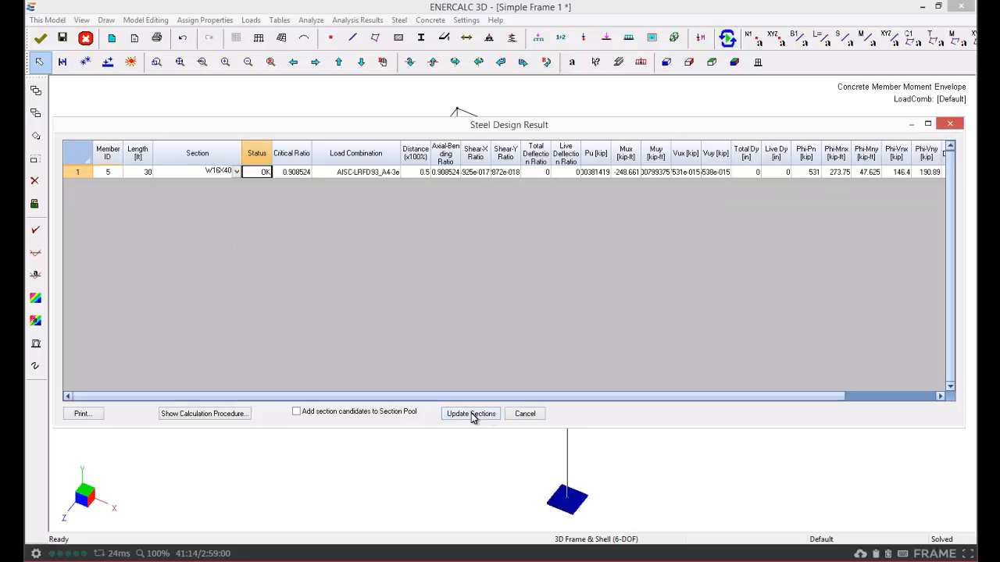
Review member 5's calculation procedure report, then close the report and the design result sheet
{"action": "left_click", "coordinate": [232, 419]}
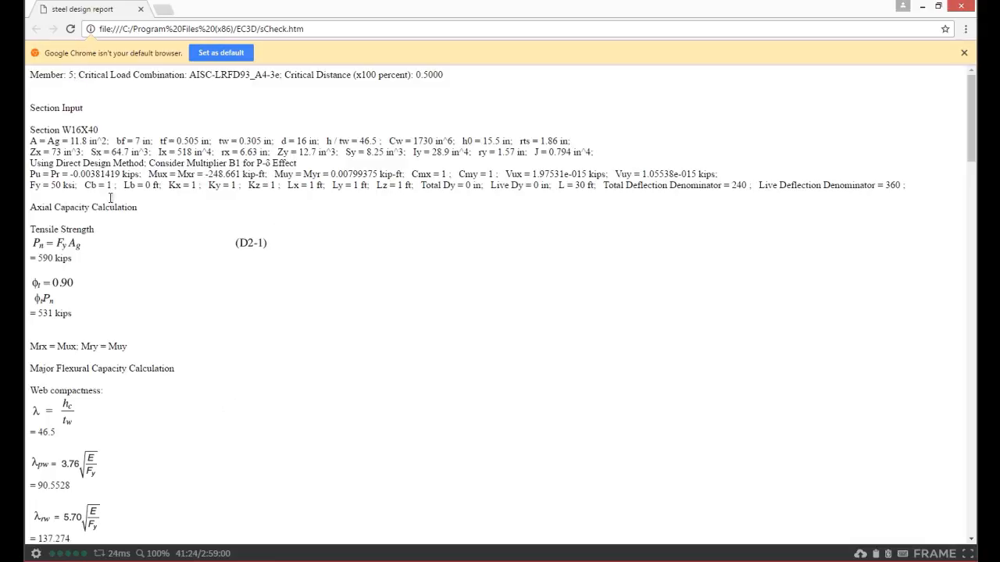
{"action": "scroll", "coordinate": [122, 224], "scroll_direction": "down", "scroll_amount": 7}
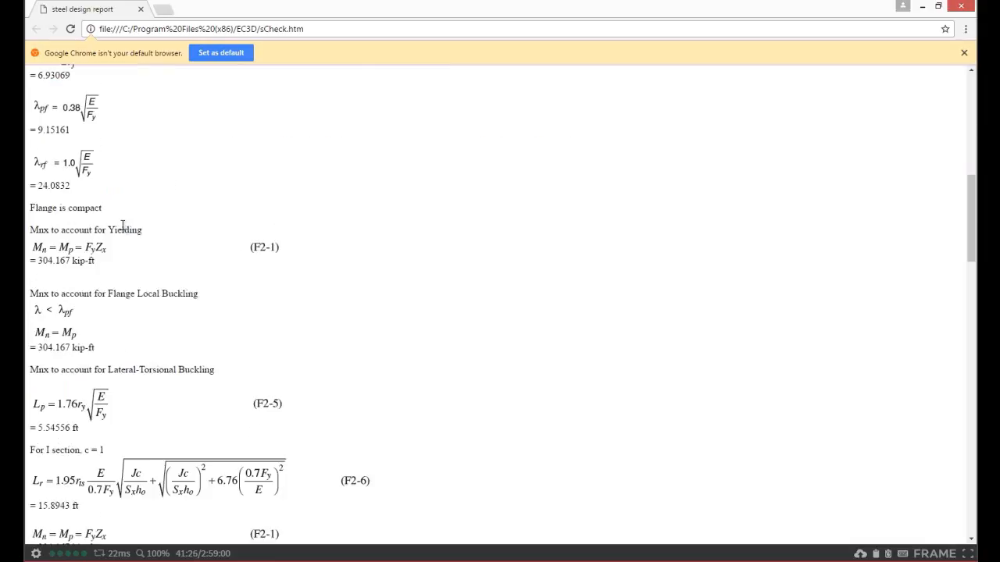
{"action": "scroll", "coordinate": [123, 226], "scroll_direction": "down", "scroll_amount": 7}
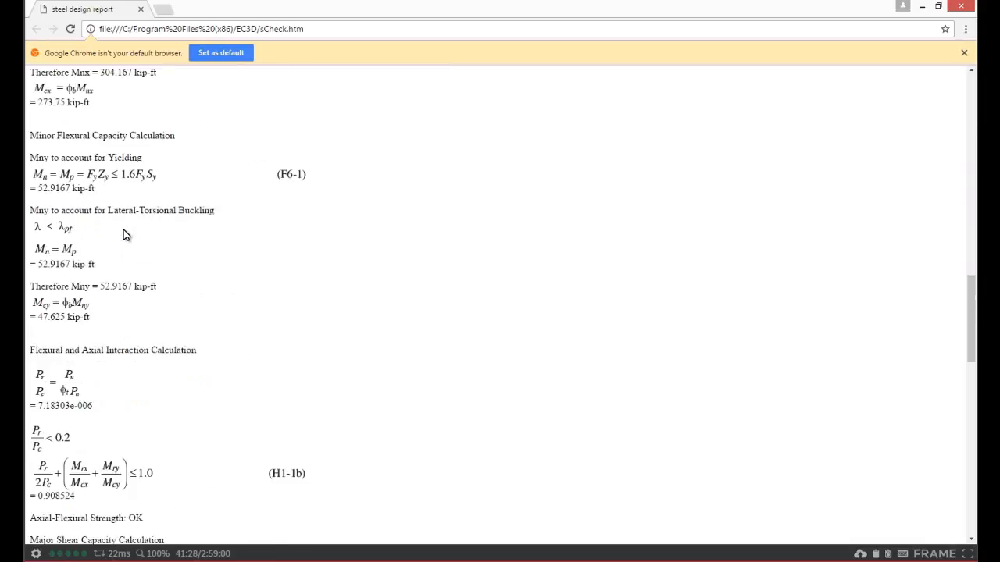
{"action": "scroll", "coordinate": [124, 229], "scroll_direction": "down", "scroll_amount": 3}
{"action": "scroll", "coordinate": [127, 236], "scroll_direction": "down", "scroll_amount": 10}
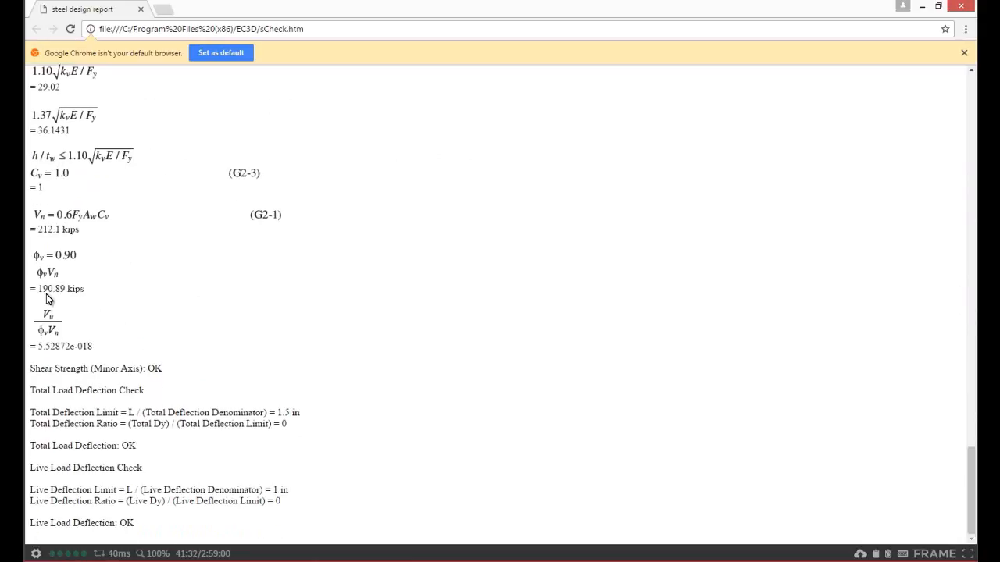
{"action": "left_click", "coordinate": [964, 52]}
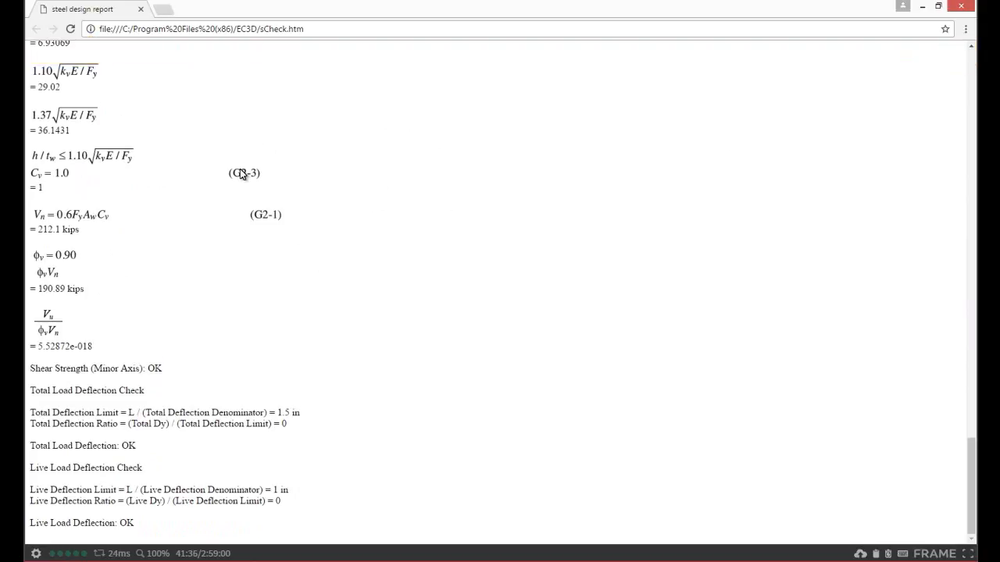
{"action": "left_click", "coordinate": [140, 11]}
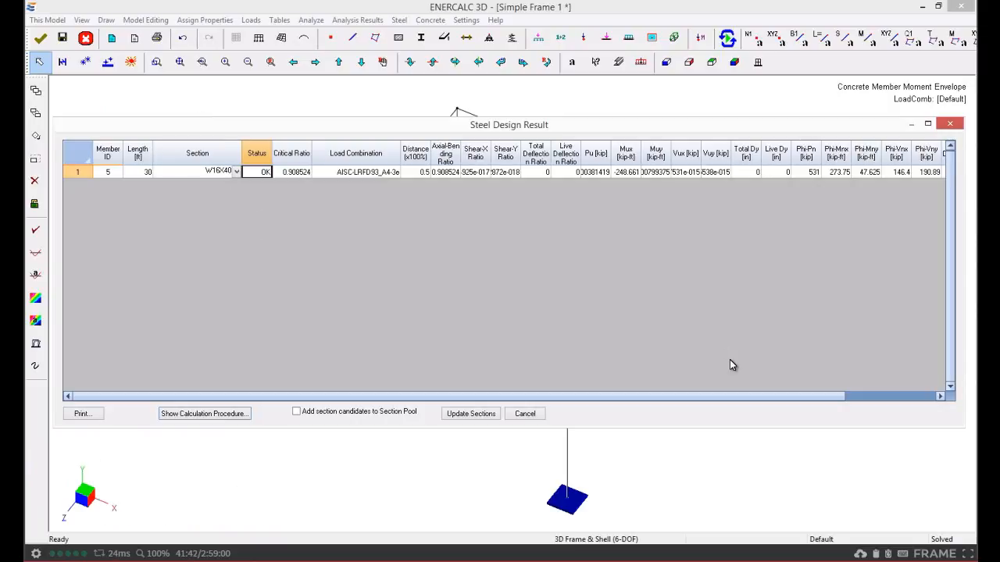
{"action": "left_click", "coordinate": [950, 125]}
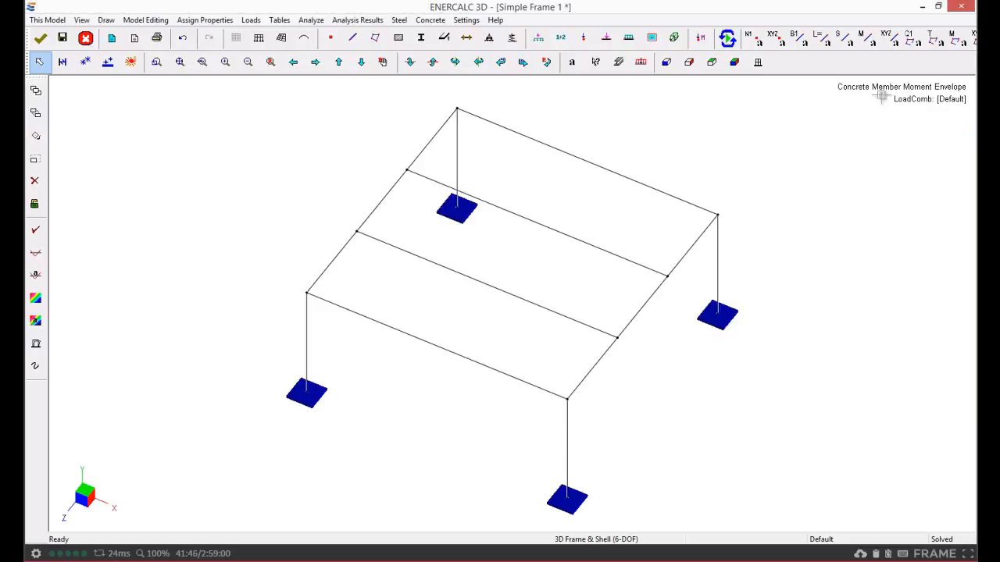
Open the steel K Calculator tool to view the effective length factor inputs, then close it
{"action": "left_click", "coordinate": [399, 21]}
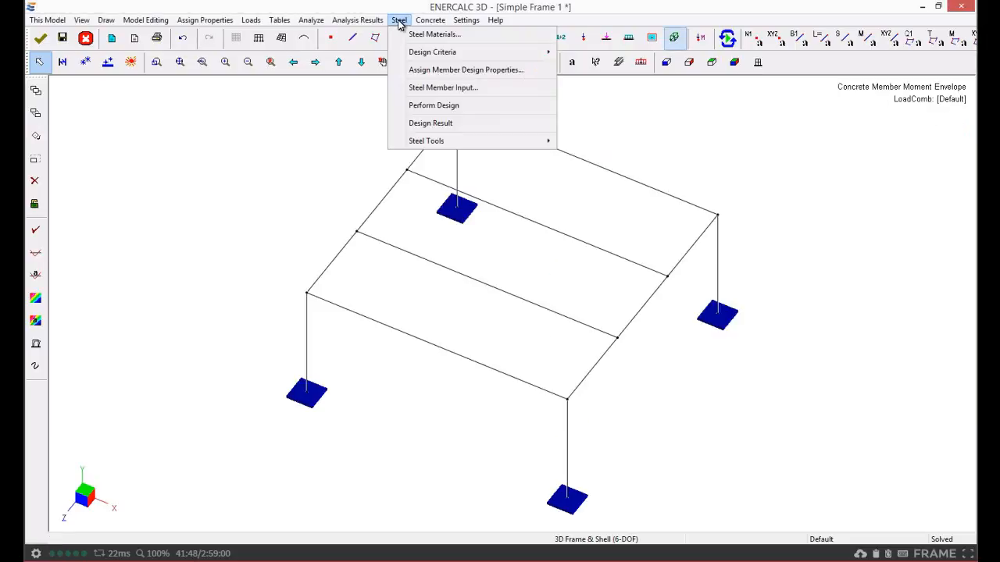
{"action": "mouse_move", "coordinate": [431, 148]}
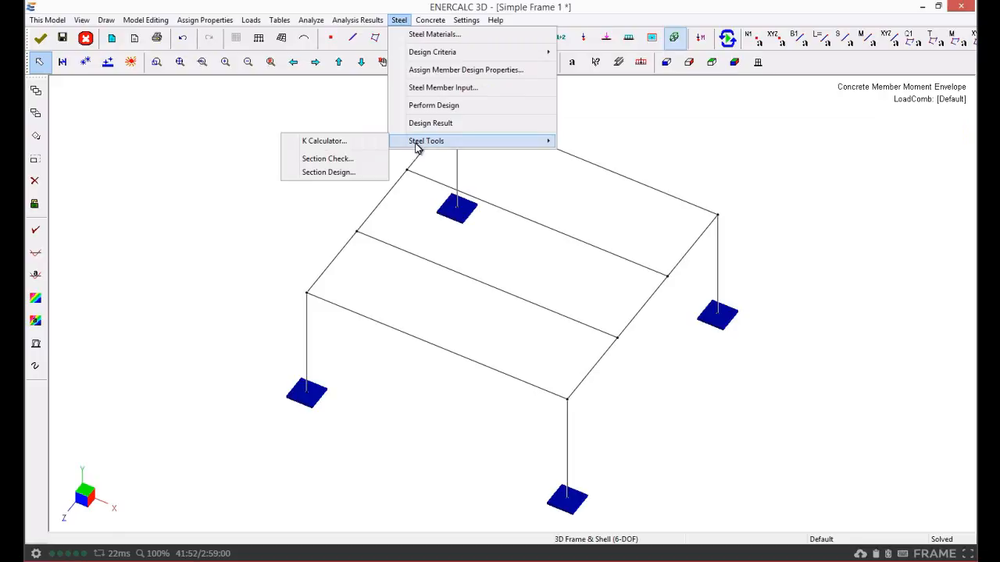
{"action": "left_click", "coordinate": [338, 143]}
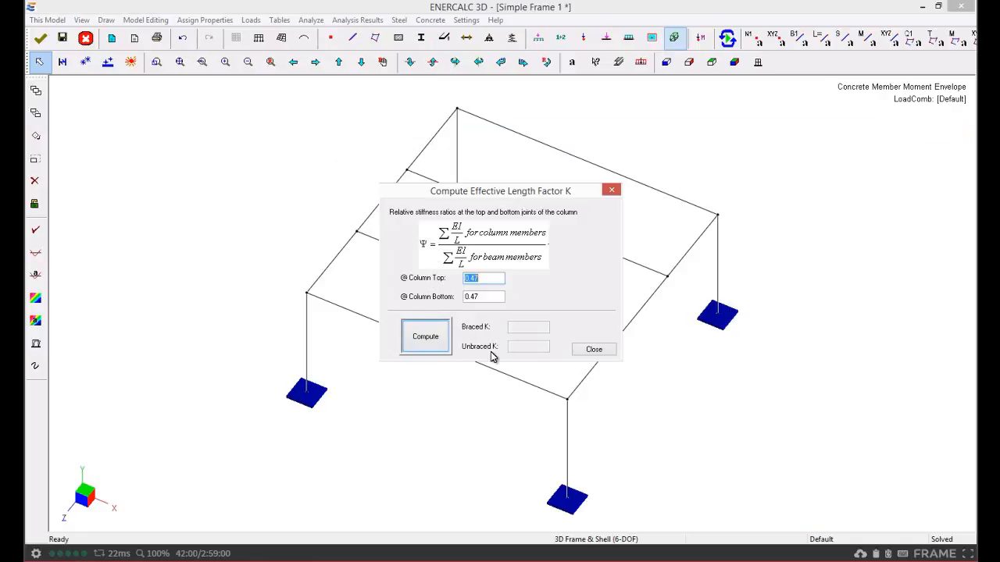
{"action": "left_click", "coordinate": [593, 350]}
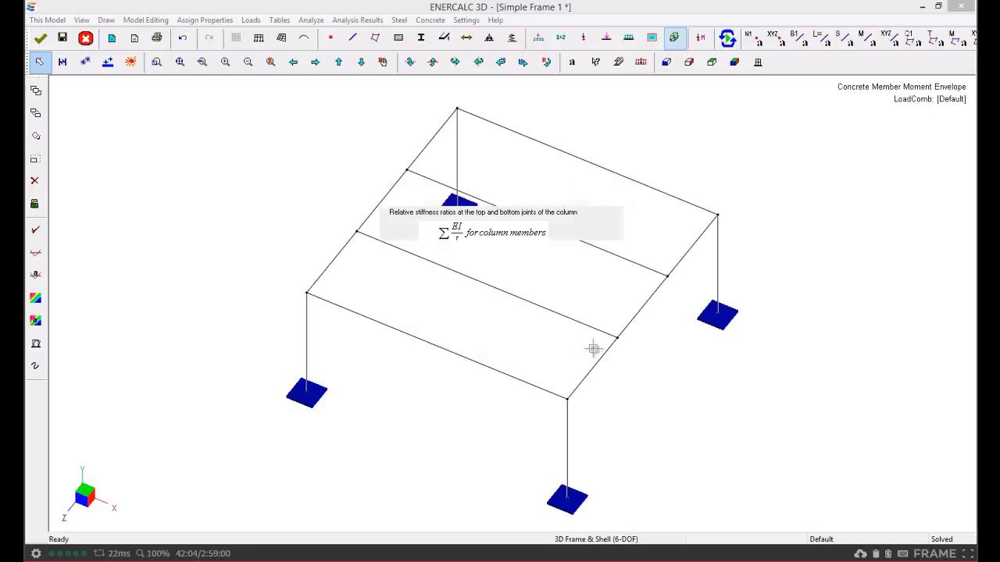
Open the steel Section Check tool, pick the W44X262 section from the AISC shapes table, then close the tool
{"action": "left_click", "coordinate": [399, 20]}
{"action": "mouse_move", "coordinate": [472, 146]}
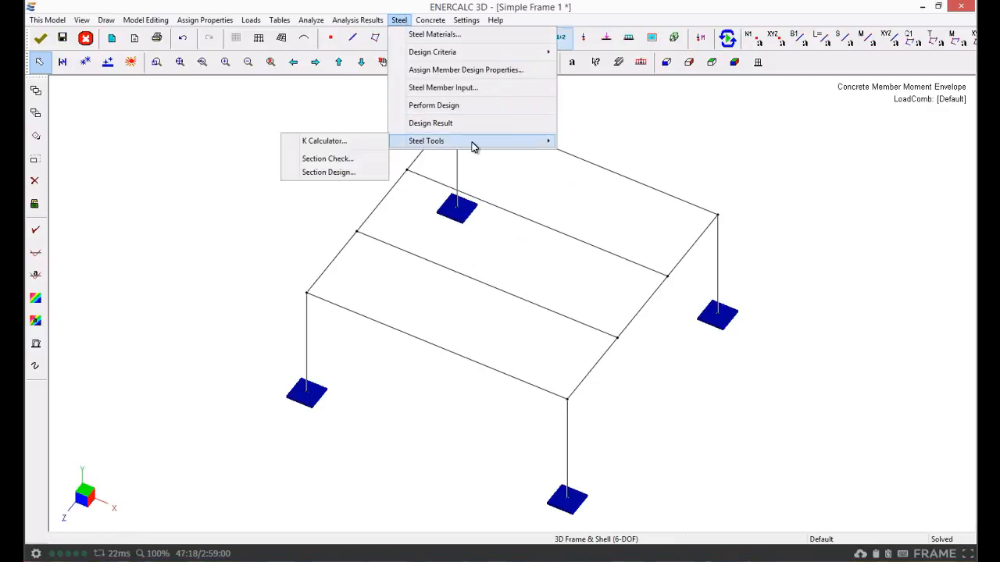
{"action": "left_click", "coordinate": [351, 160]}
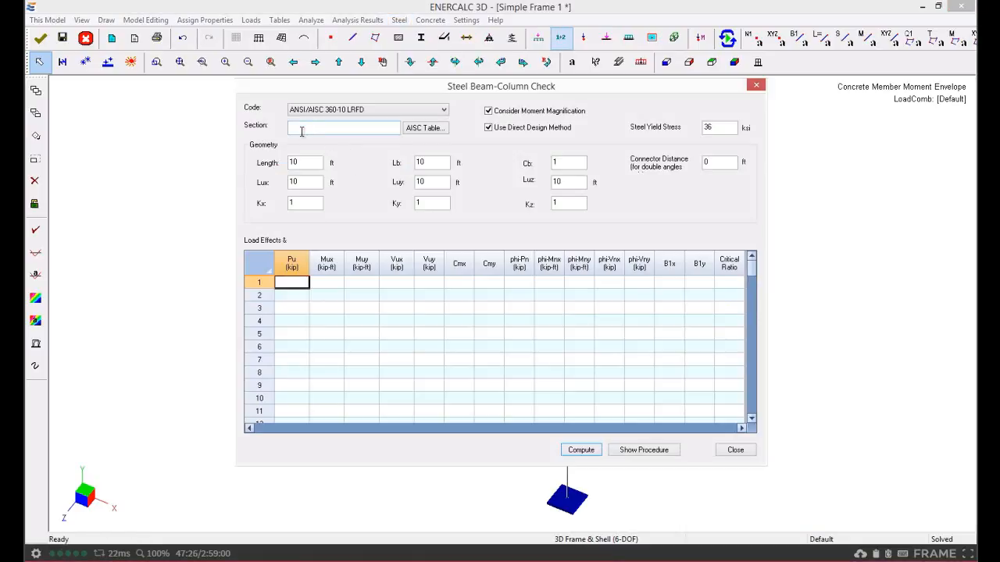
{"action": "left_click", "coordinate": [414, 128]}
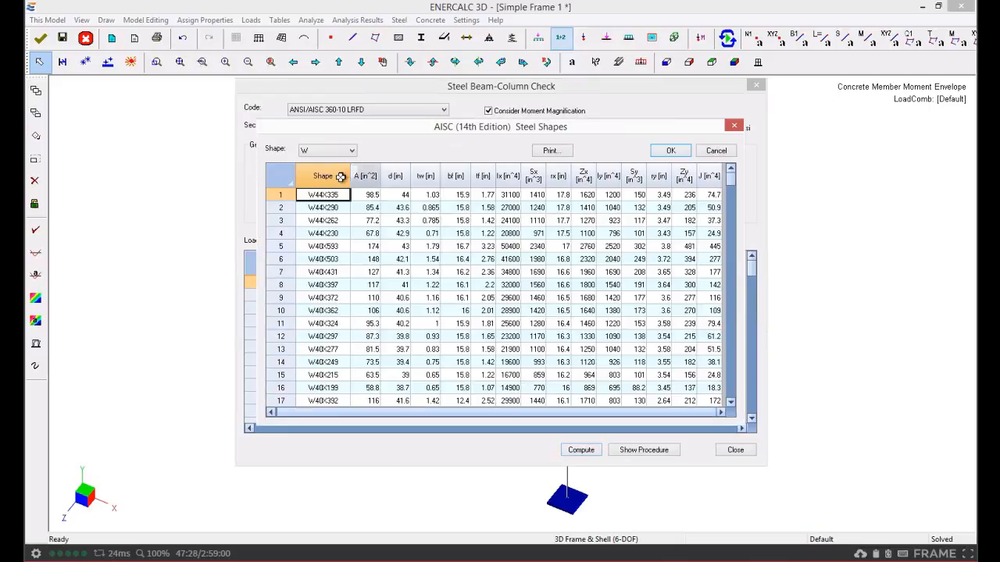
{"action": "left_click", "coordinate": [324, 220]}
{"action": "left_click", "coordinate": [671, 151]}
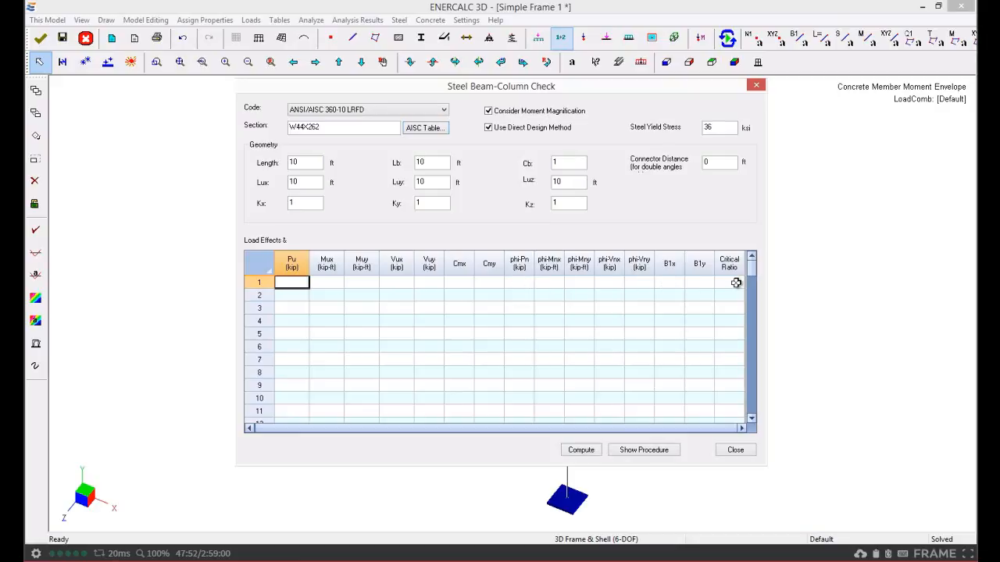
{"action": "left_click", "coordinate": [735, 451]}
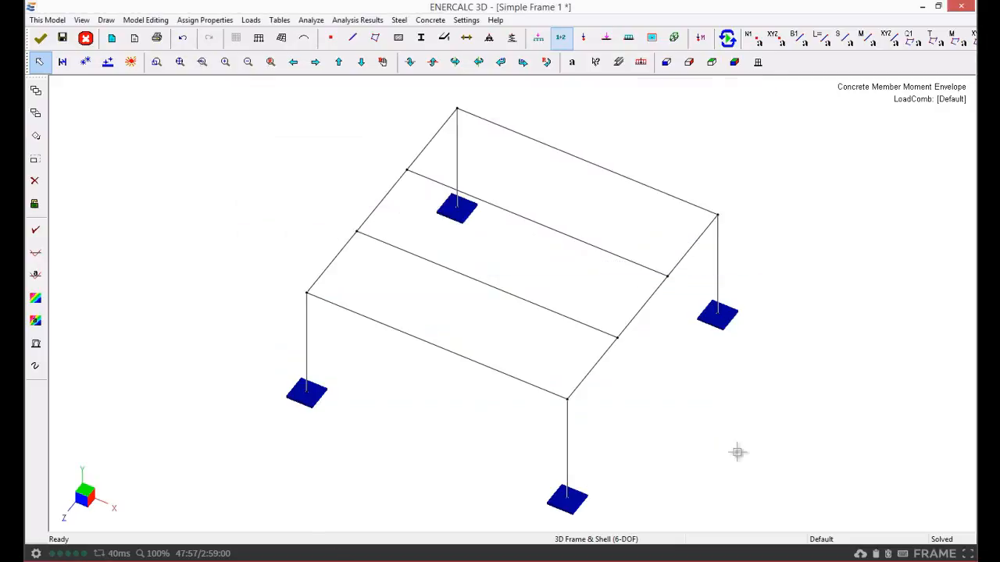
Open the steel Section Design tool to examine its loads, geometry and section candidate inputs, then close it
{"action": "left_click", "coordinate": [399, 20]}
{"action": "mouse_move", "coordinate": [425, 142]}
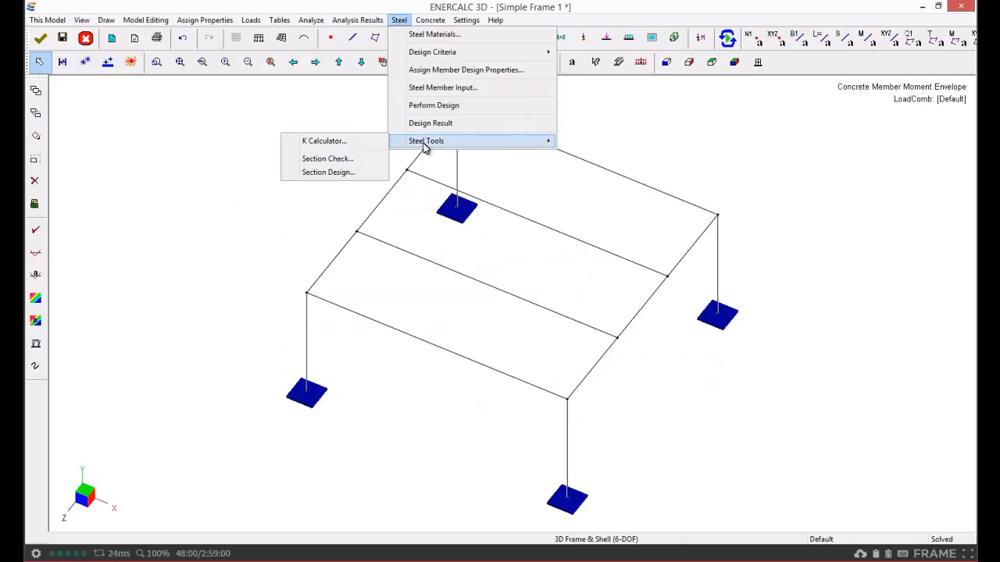
{"action": "left_click", "coordinate": [350, 174]}
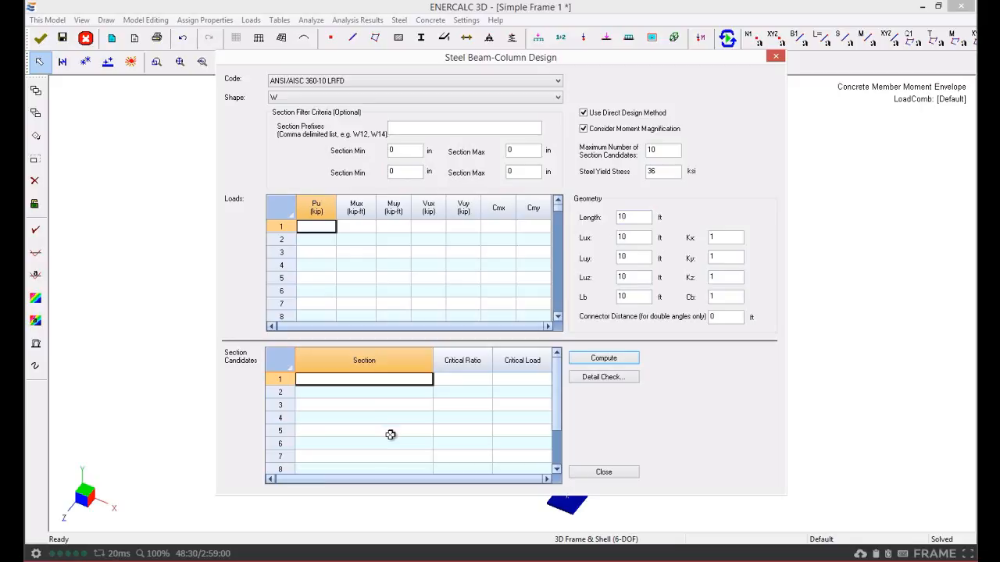
{"action": "left_click", "coordinate": [352, 416]}
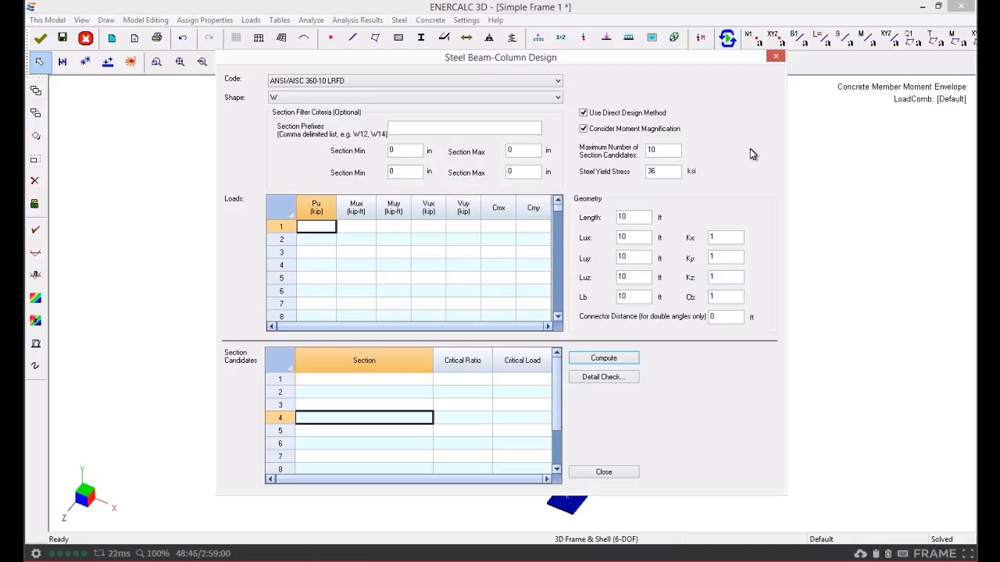
{"action": "left_click", "coordinate": [773, 60]}
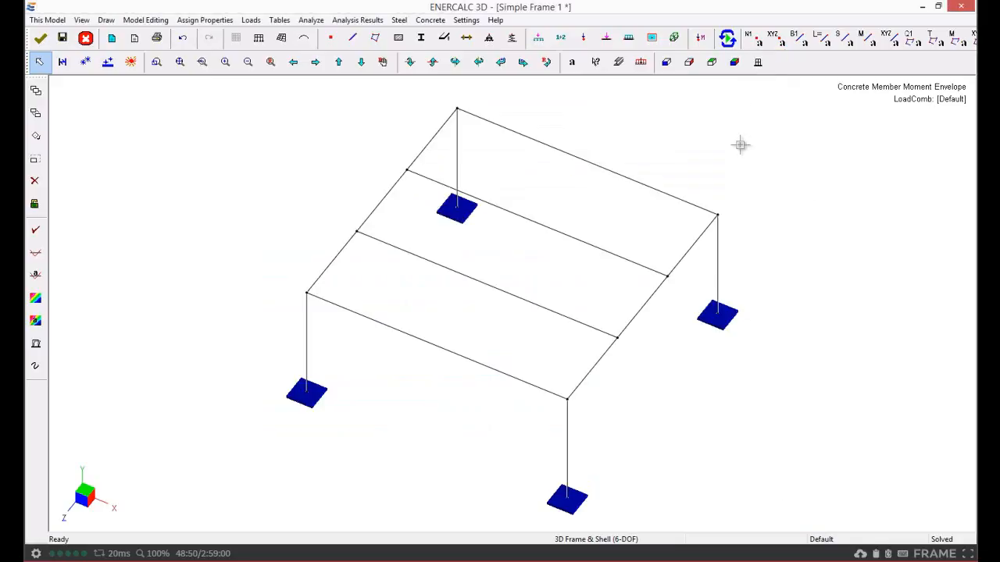